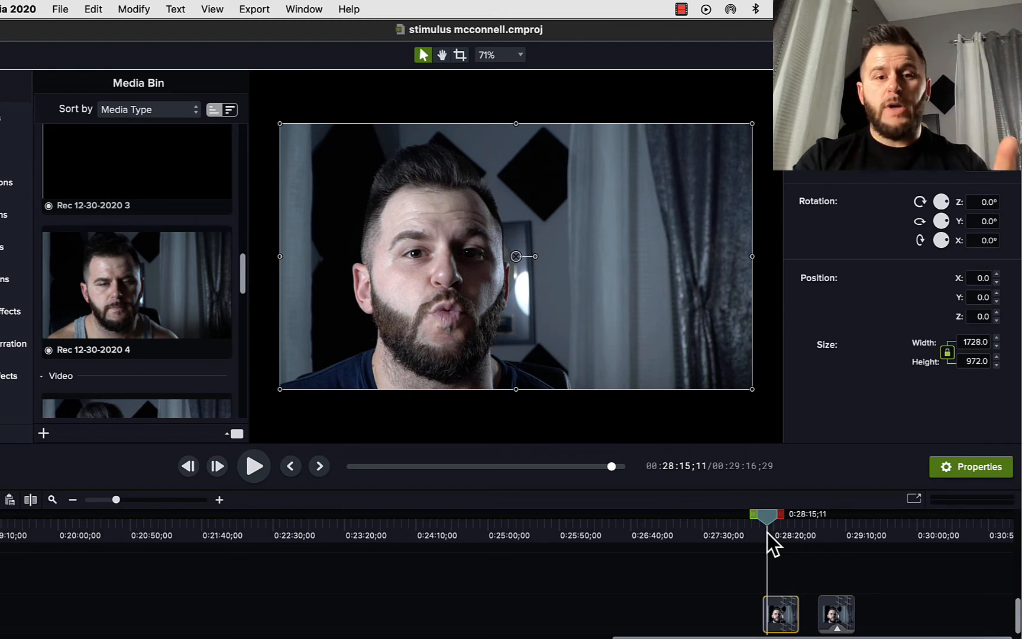
Step: Preview frames of the original clip around 28:20 and the color-adjusted clip around 29:02 to compare their look
mouse_move(767, 516)
left_mouse_down()
mouse_move(786, 518)
mouse_move(761, 524)
mouse_move(770, 527)
left_mouse_up()
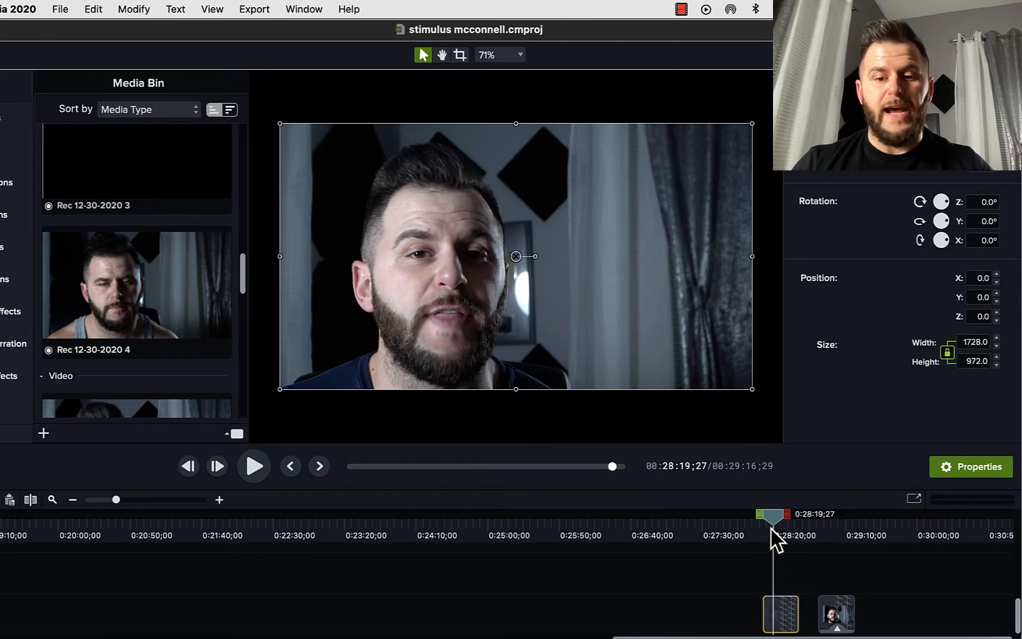
left_click_drag(840, 530, 777, 528)
left_click(778, 529)
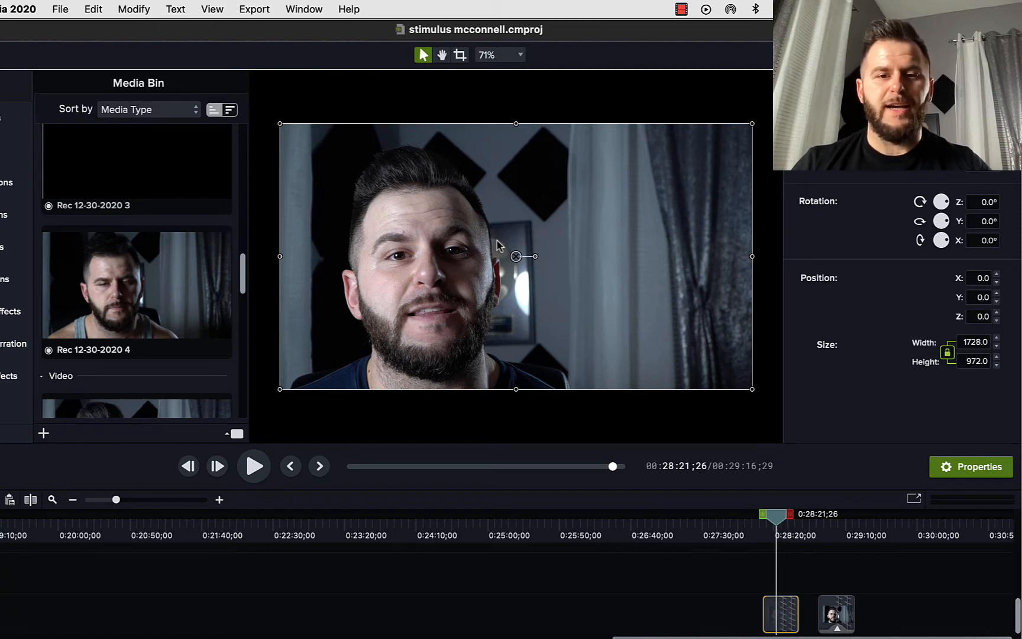
left_click(835, 537)
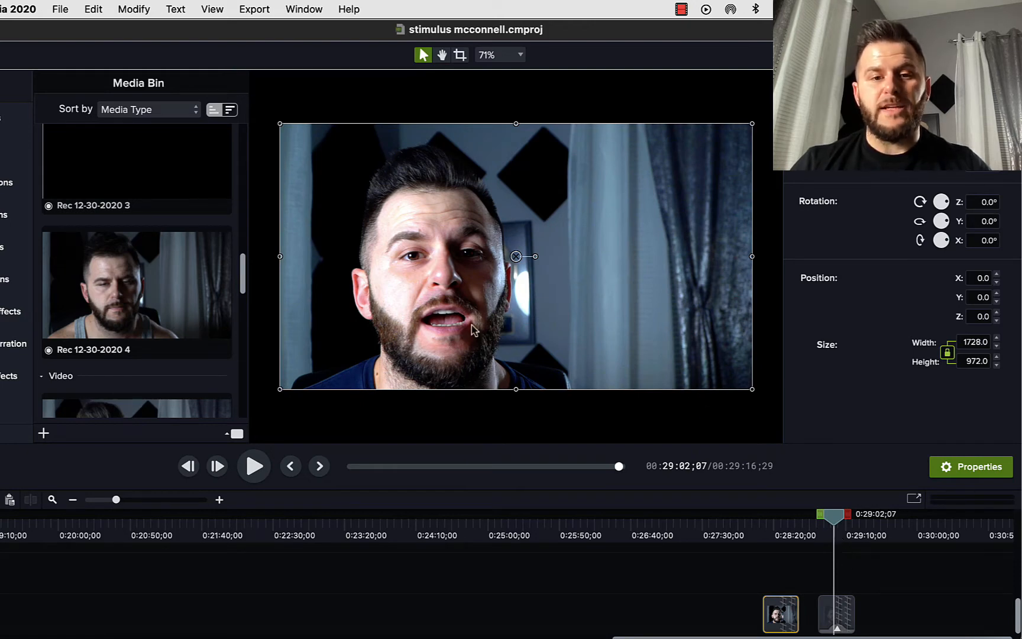
left_click(776, 531)
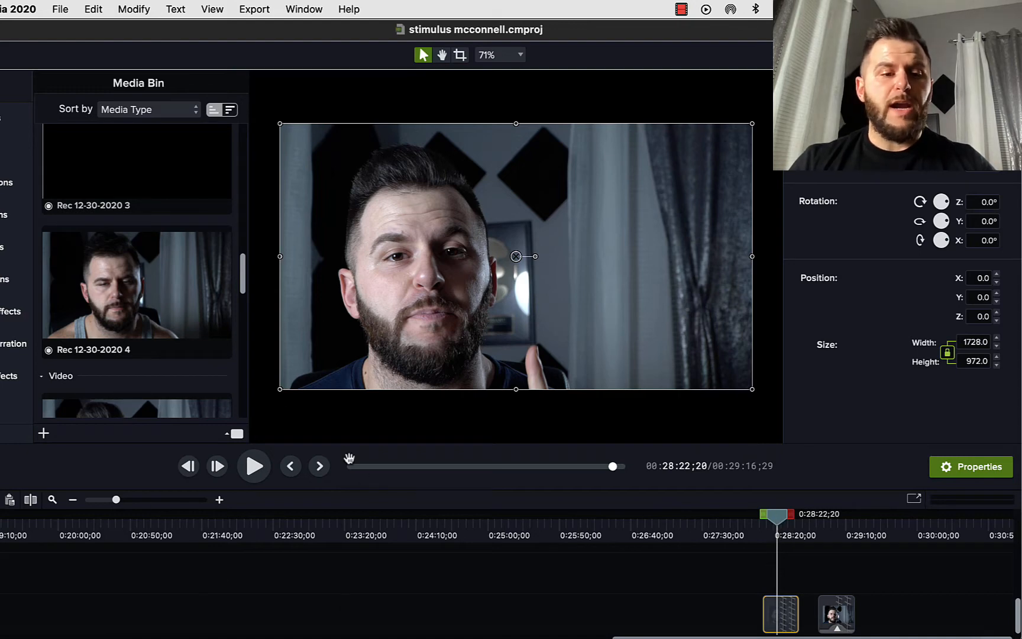
Step: Look up the project file commands and the Media Bin's options for importing media
left_click(6, 85)
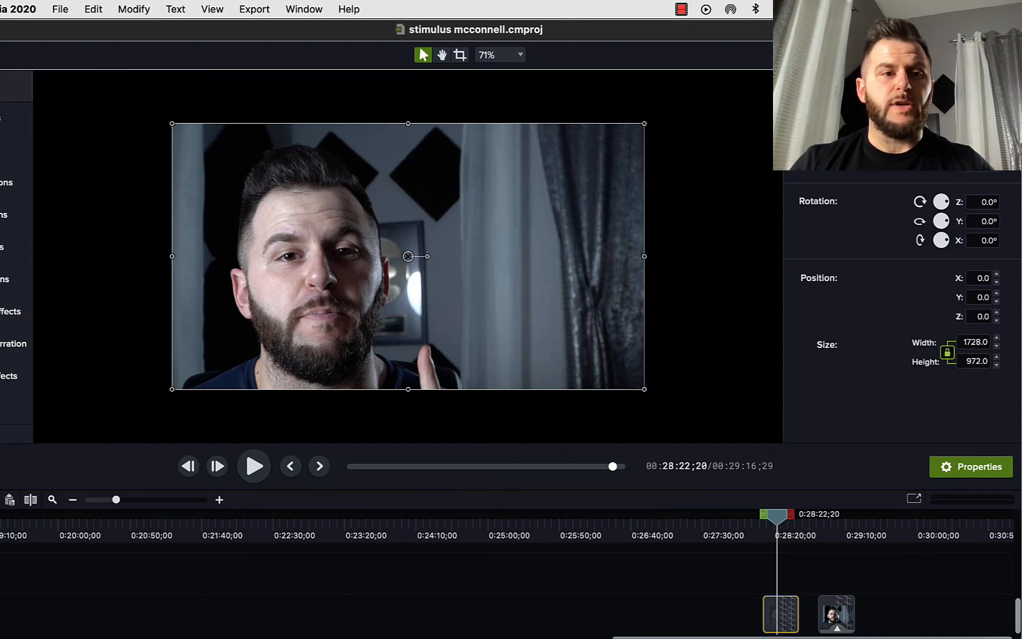
left_click(9, 86)
left_click(61, 10)
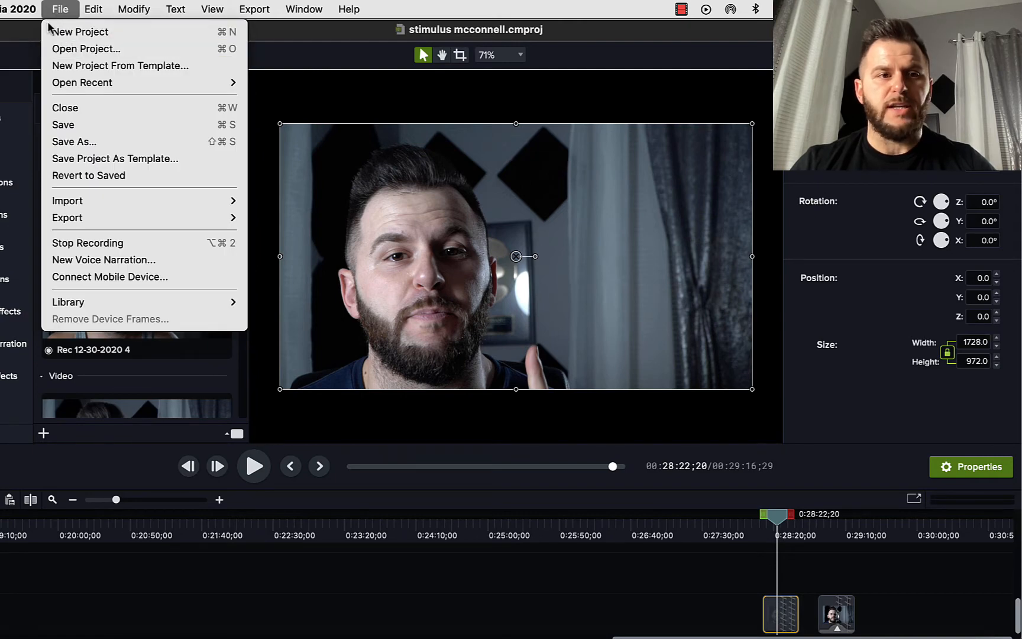
left_click(172, 39)
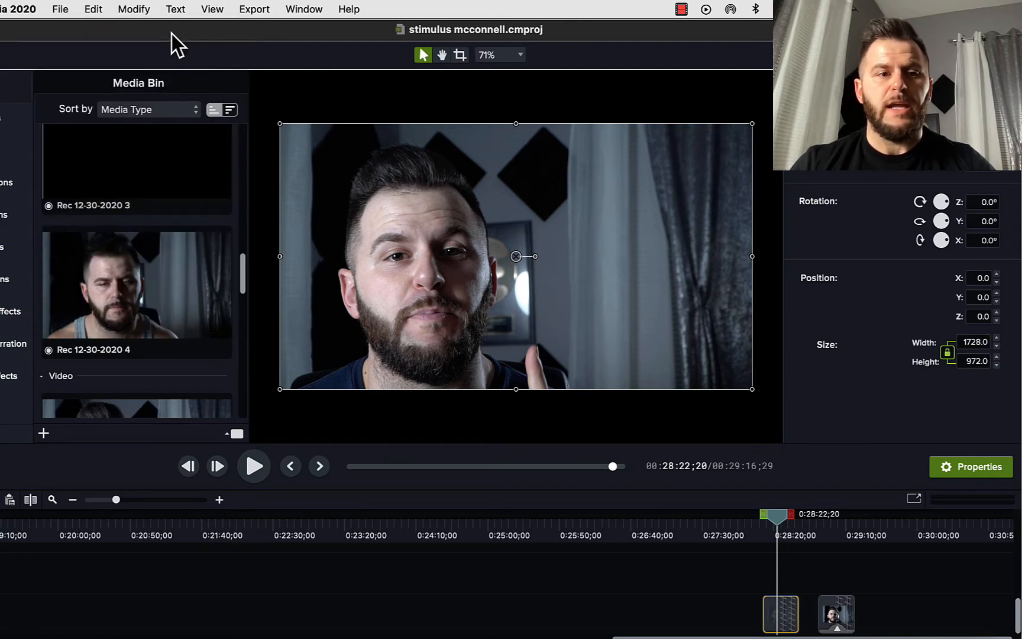
left_click(12, 86)
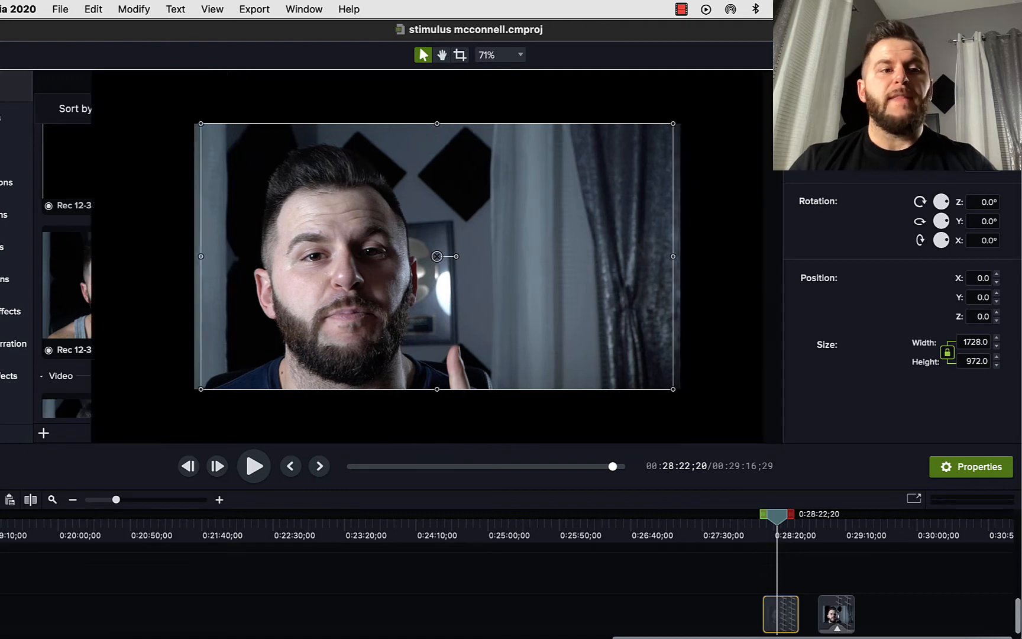
left_click(12, 86)
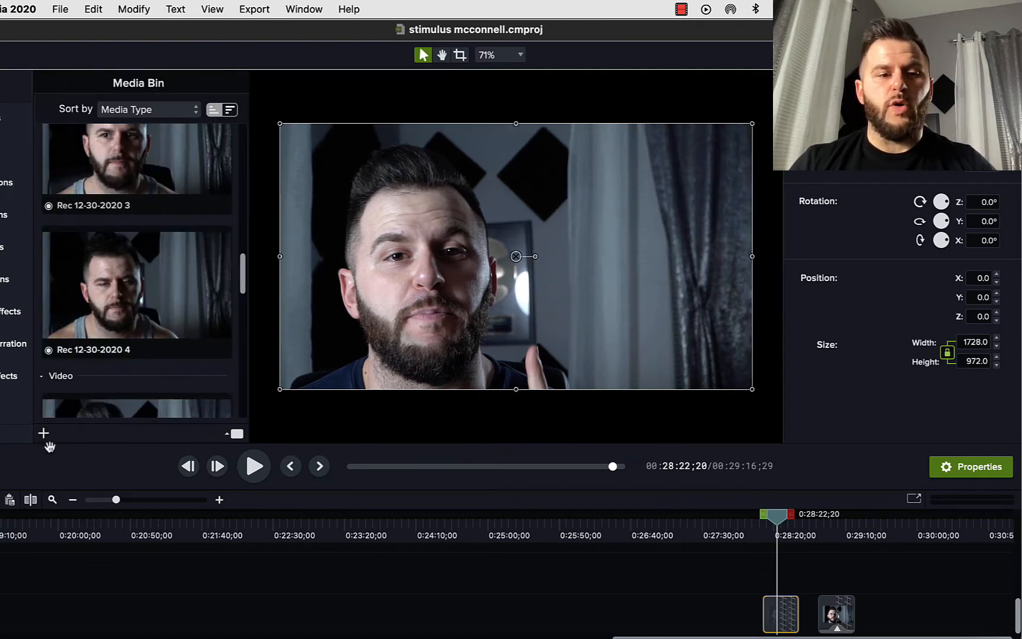
left_click(43, 435)
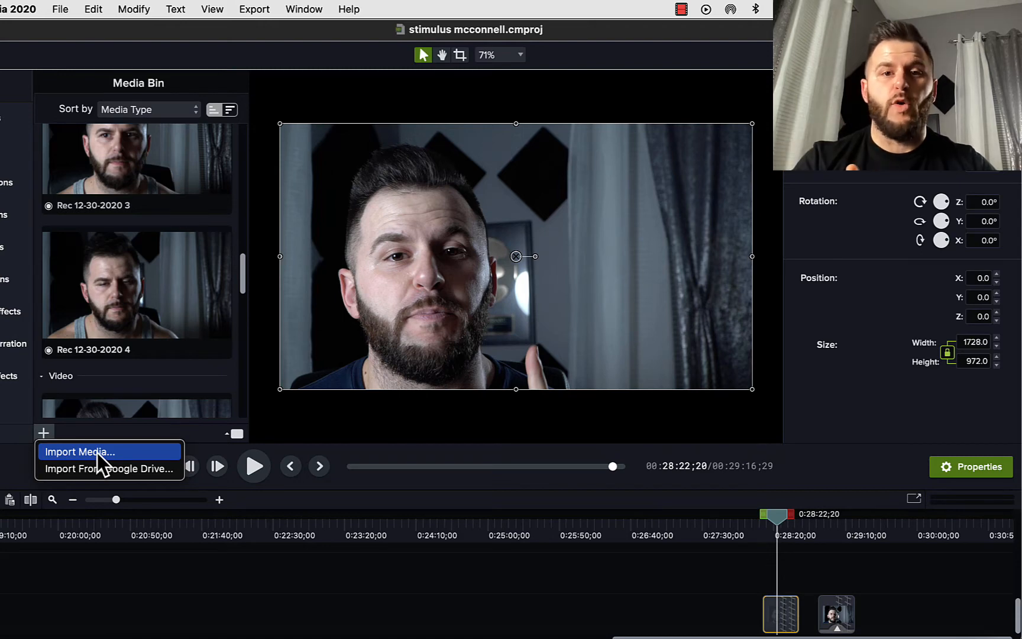
left_click(97, 453)
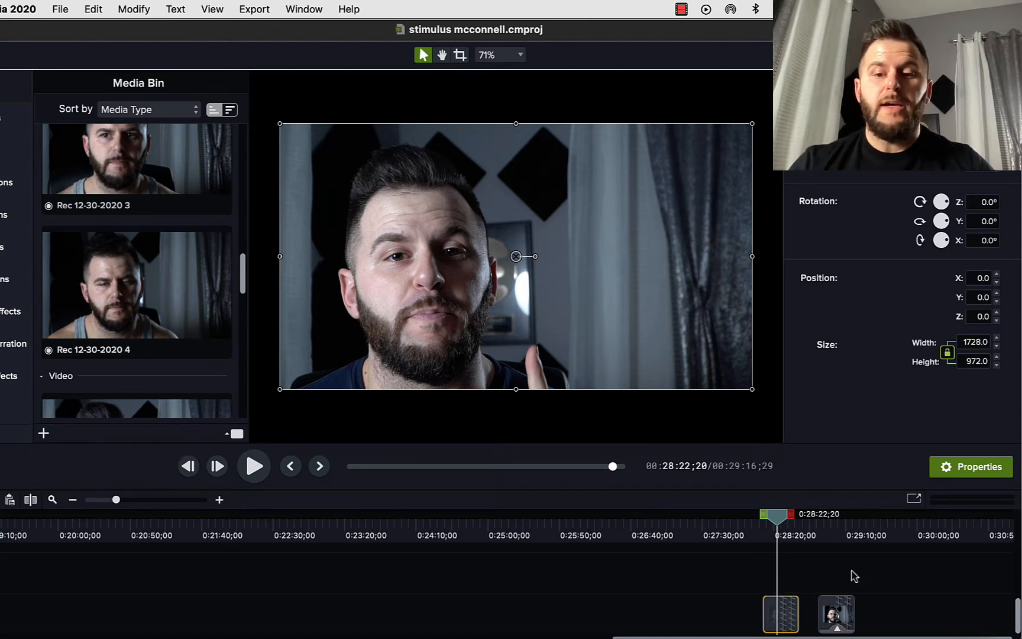
Step: Copy the original, uncorrected clip on the timeline
left_click(834, 536)
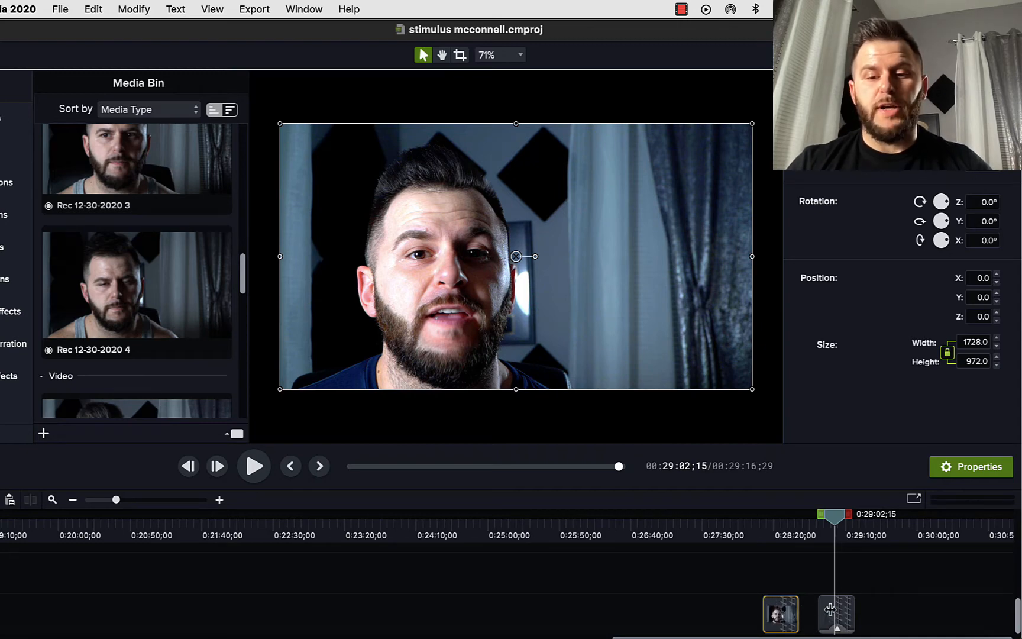
left_click_drag(829, 527, 779, 524)
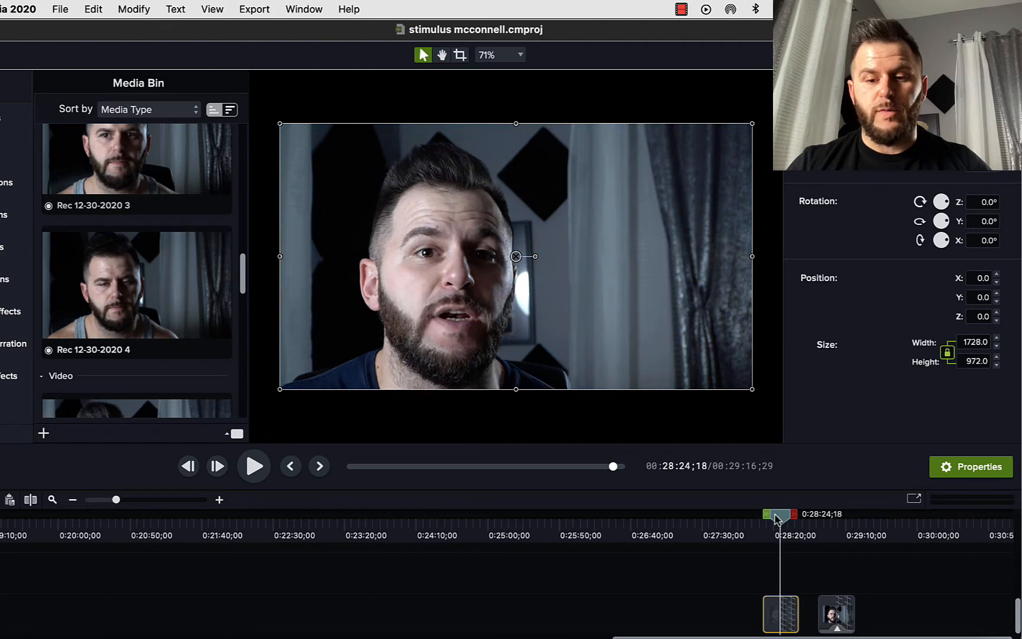
right_click(783, 605)
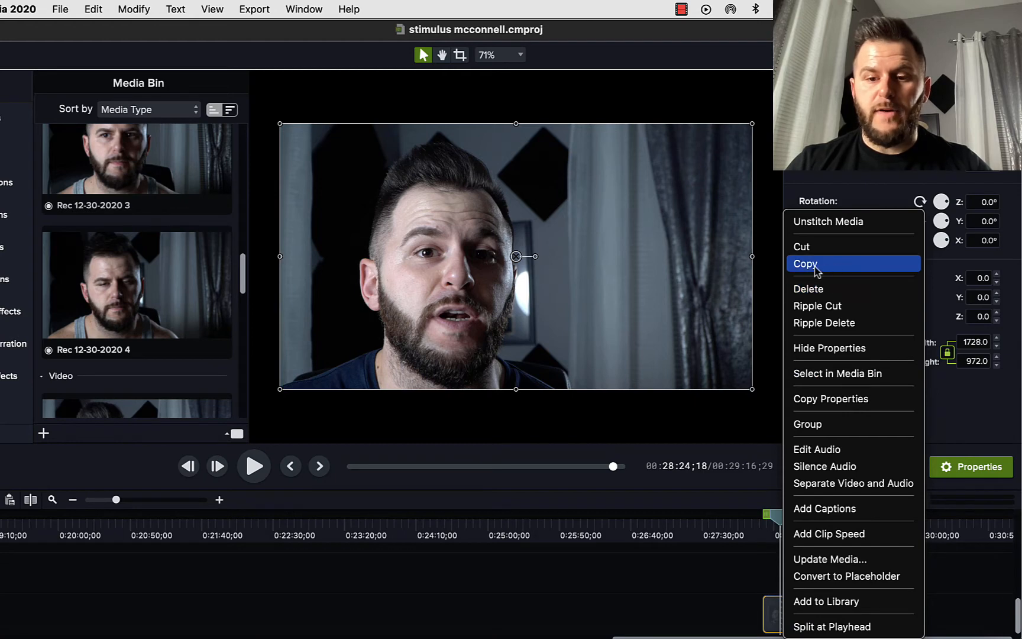
left_click(770, 613)
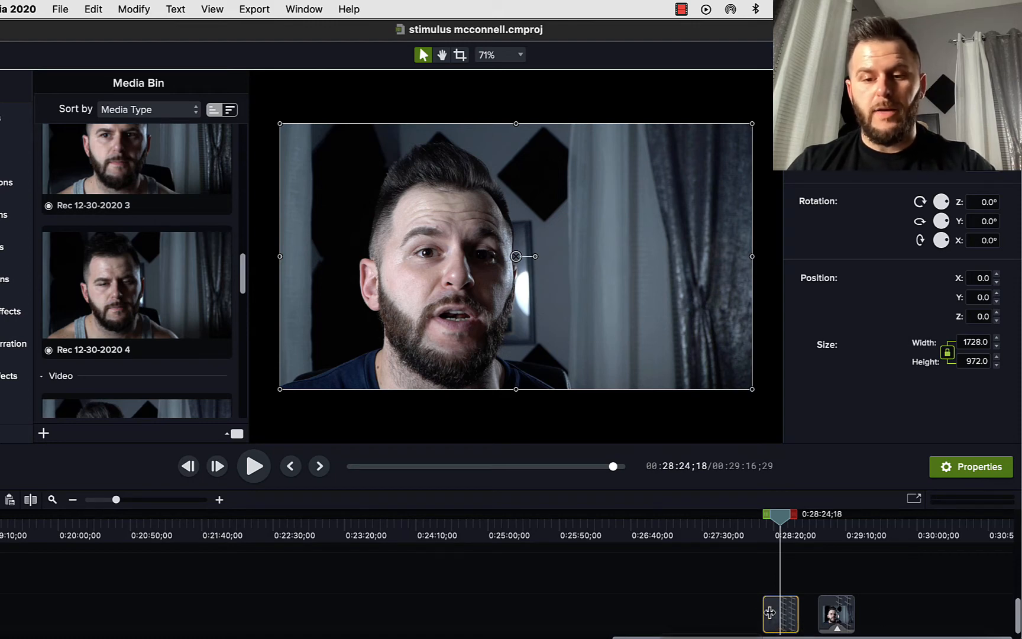
Step: Compare the original clip's frame with the same moment in the color-adjusted clip
left_click(815, 589)
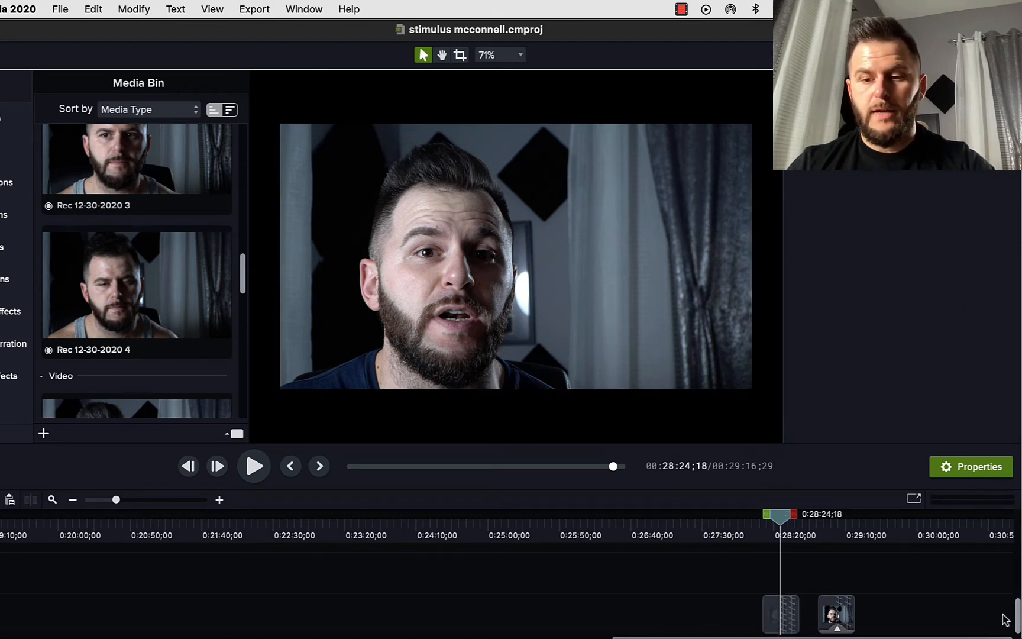
left_click(830, 536)
left_click(777, 536)
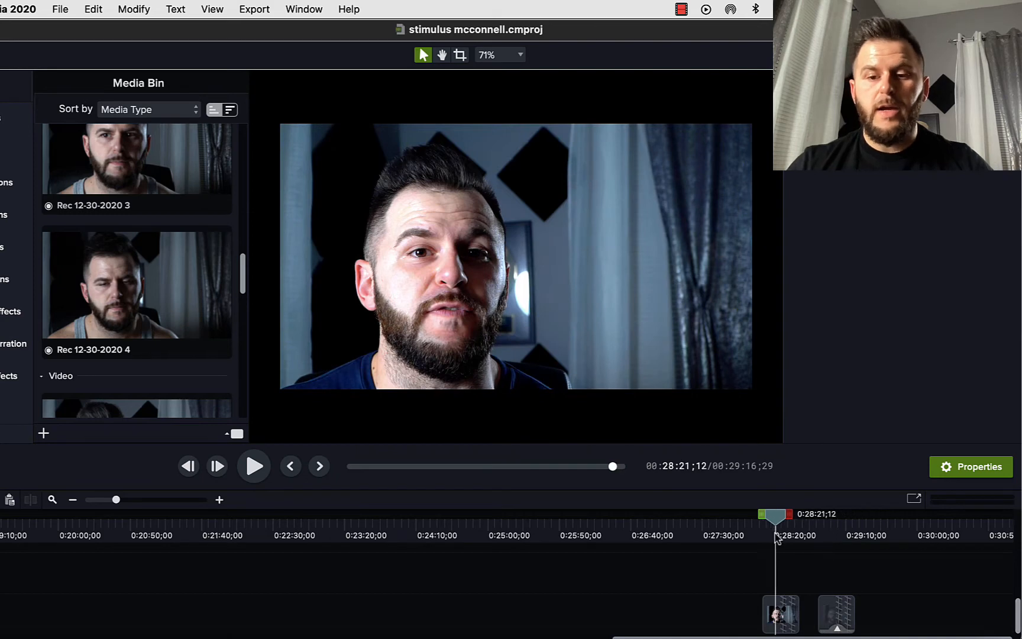
left_click(767, 608)
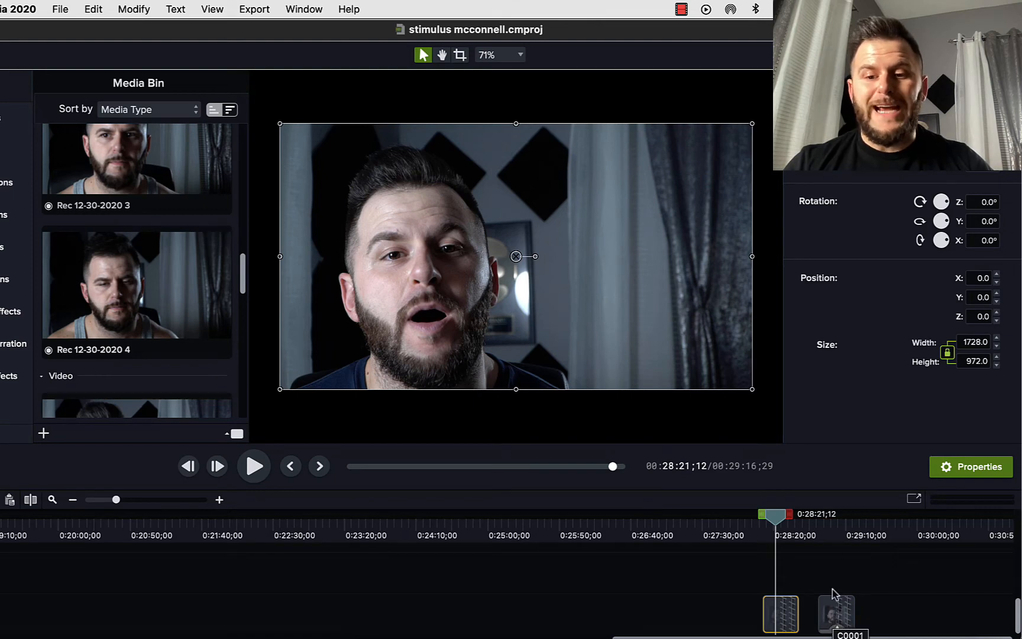
left_click(833, 526)
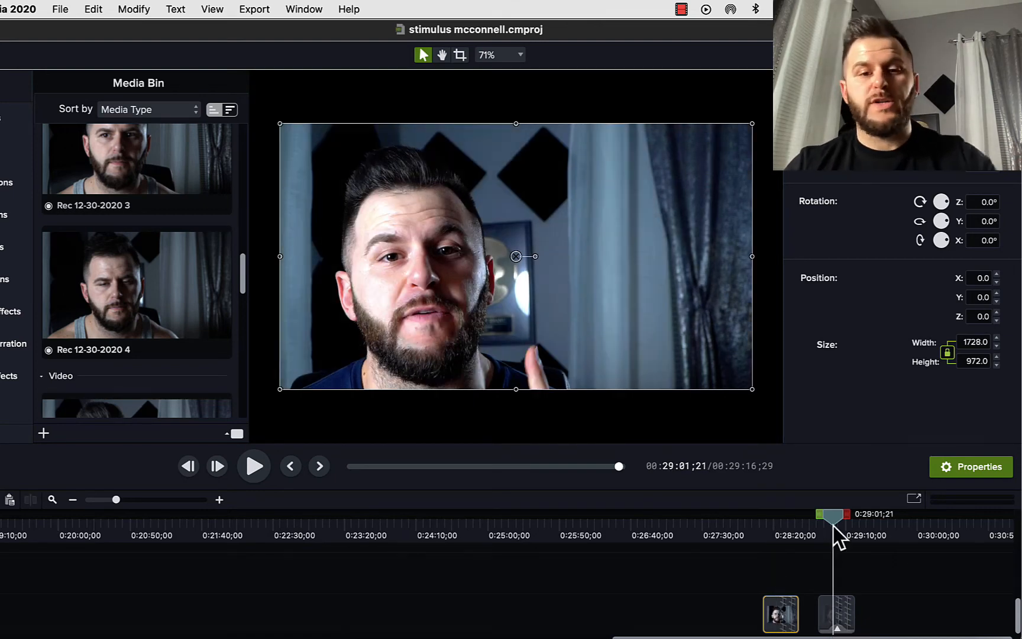
Step: Paste the copied clip and place it on the original track between the two existing clips, shifting the color-adjusted clip later
left_click(779, 525)
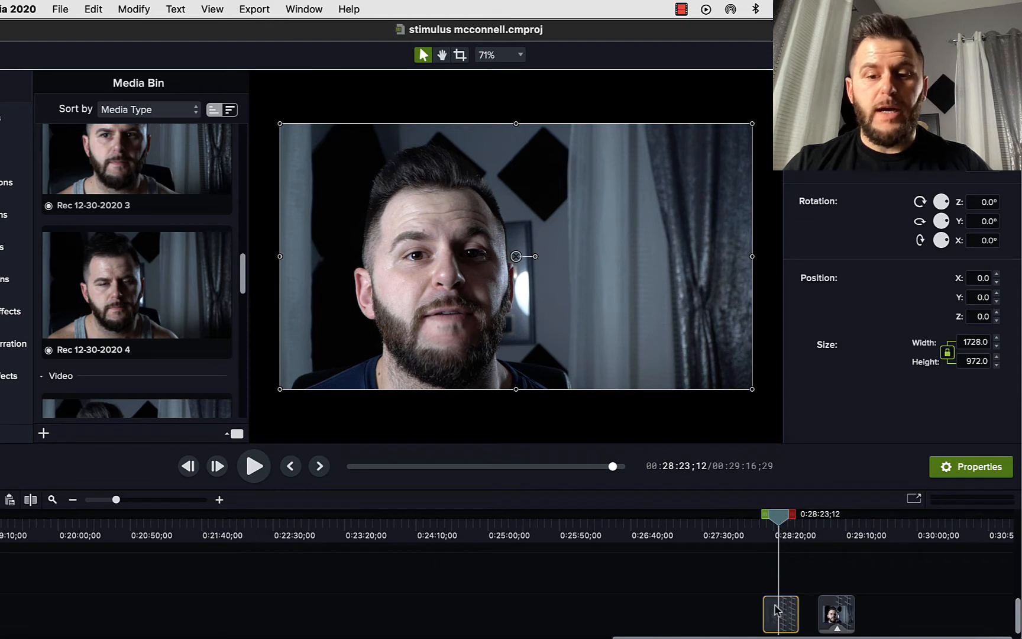
key("super+v")
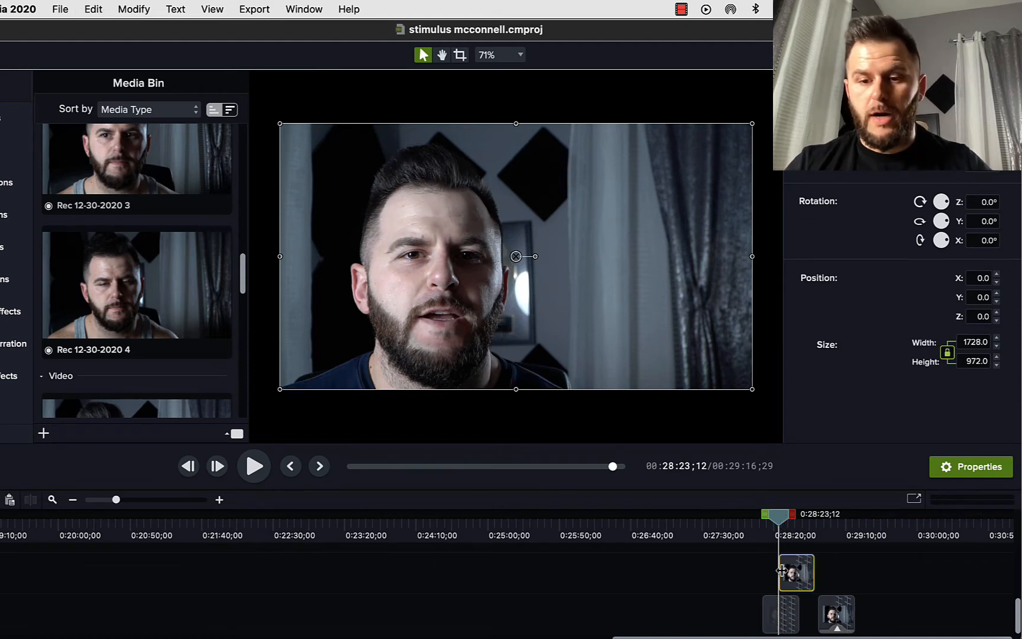
left_click_drag(833, 608, 880, 608)
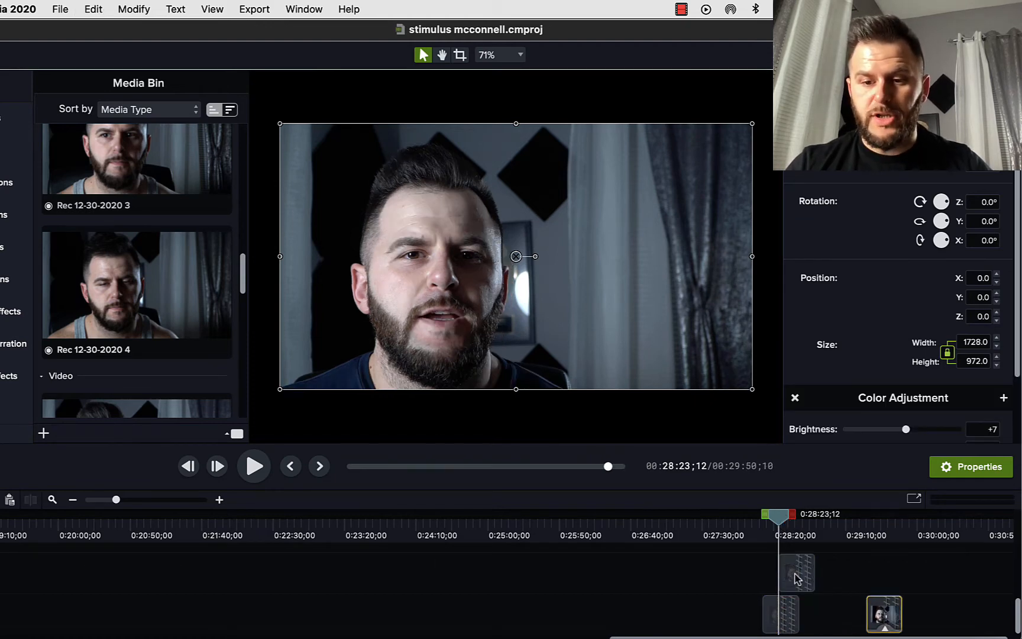
left_click_drag(794, 575, 827, 609)
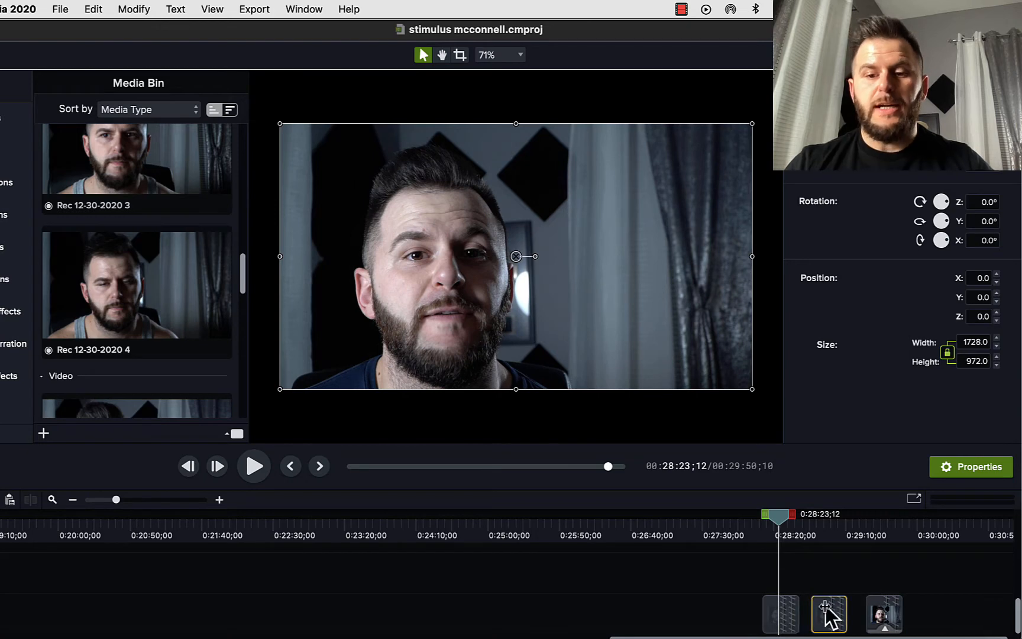
Step: Select the original clip and look up the Color Adjustment visual effect without applying it
left_click(780, 611)
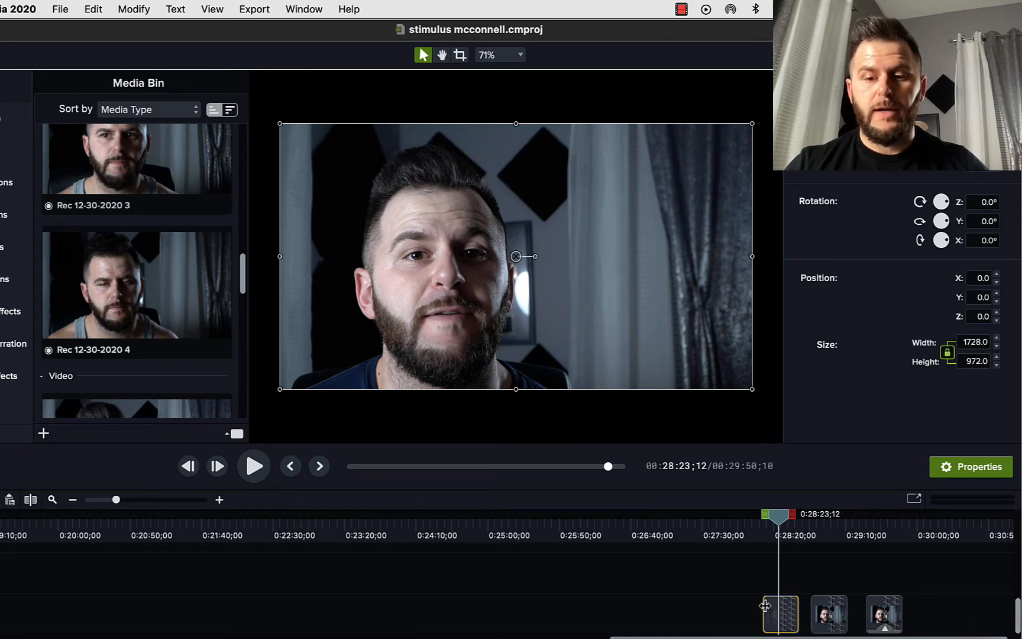
left_click(815, 615)
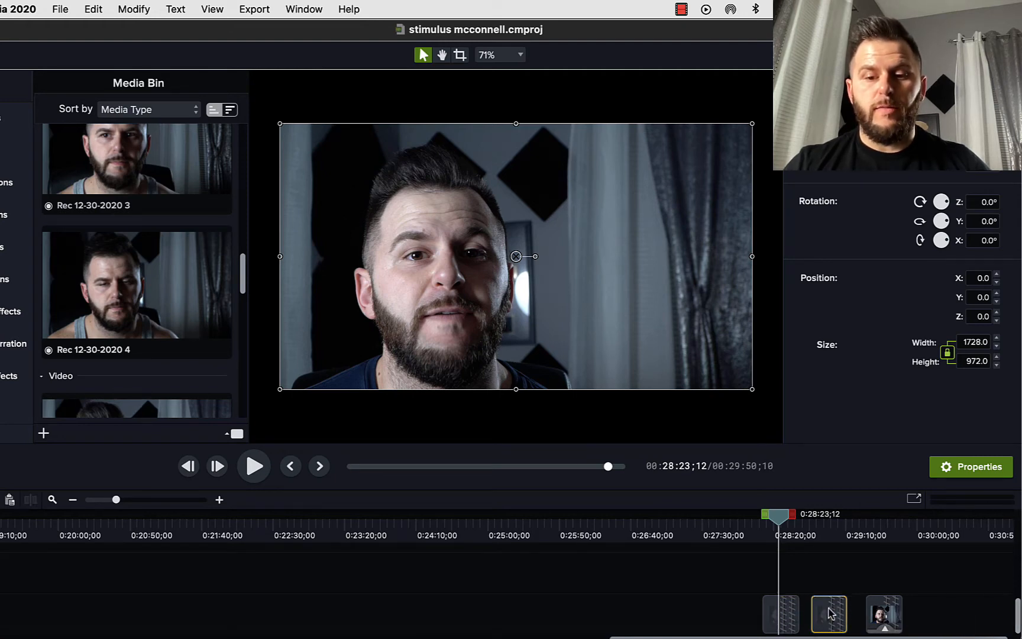
left_click(779, 611)
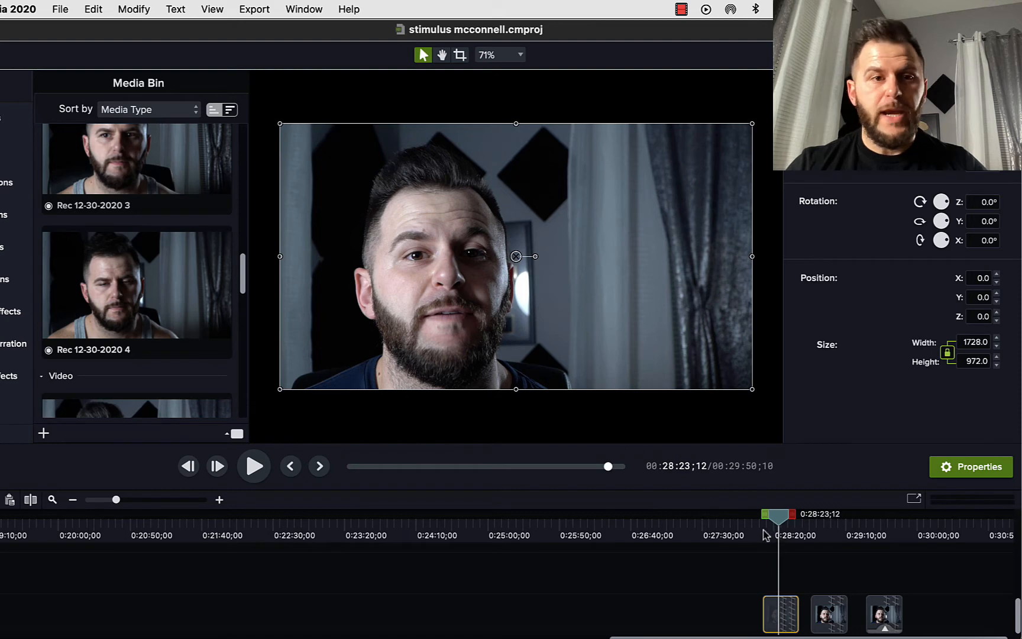
left_click(135, 10)
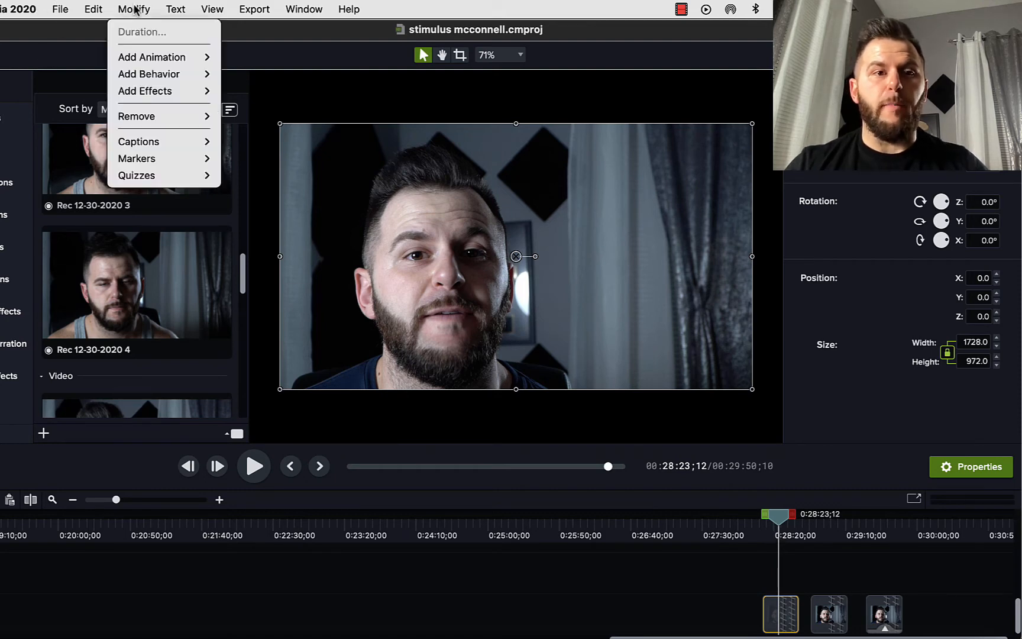
mouse_move(156, 92)
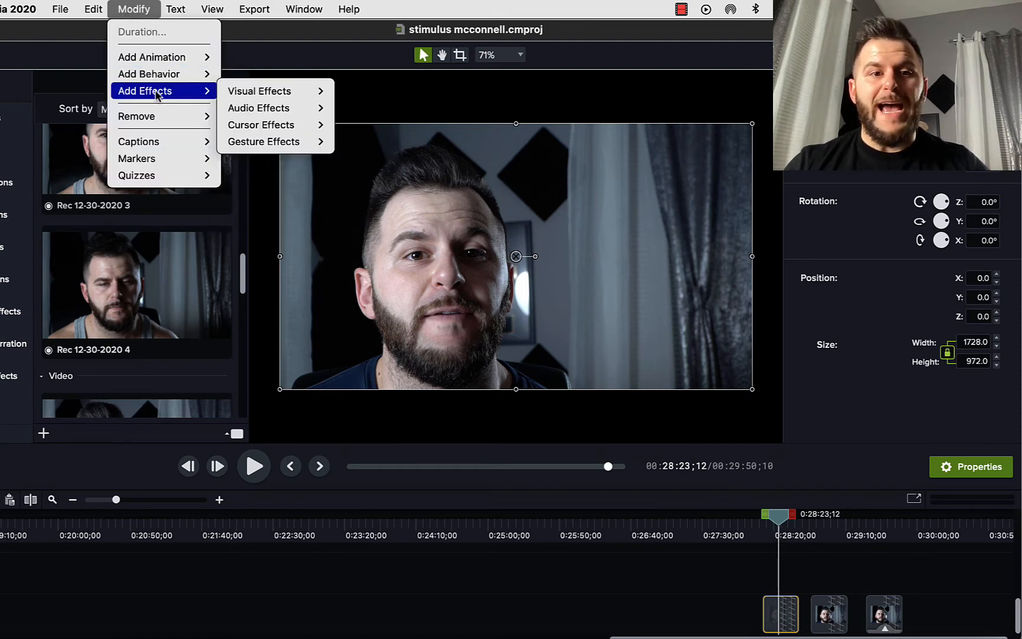
mouse_move(278, 91)
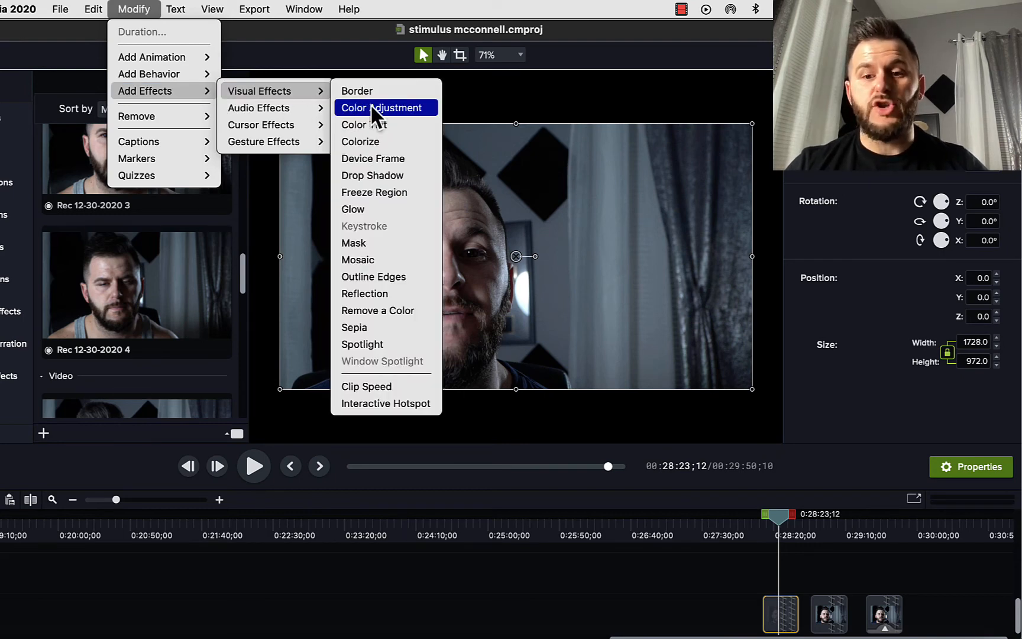
left_click(826, 536)
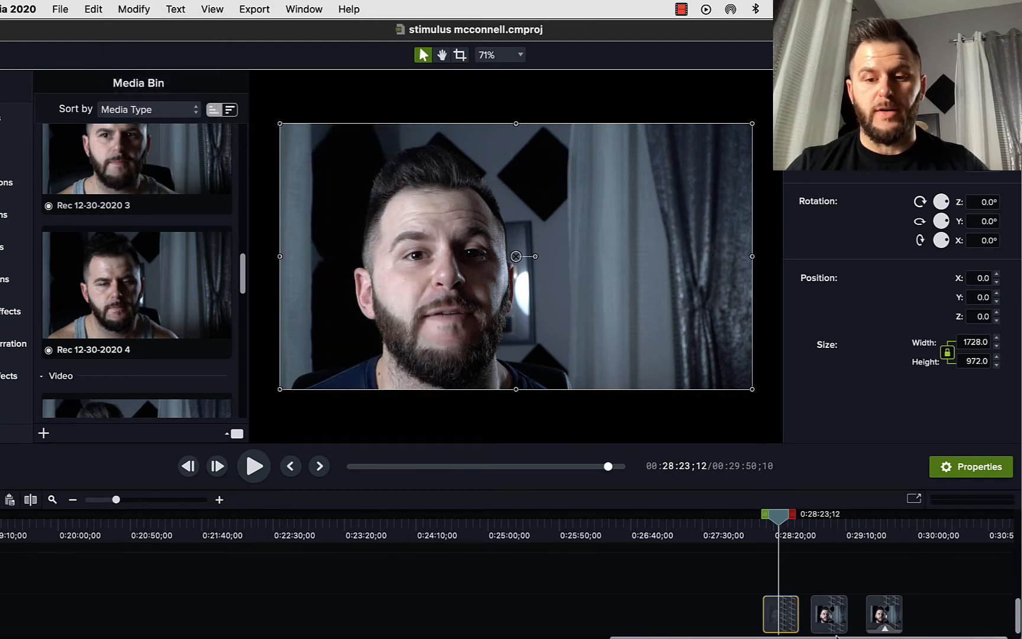
Step: Examine the last clip's Color Adjustment properties and whether that visual effect can be added to it again
left_click(830, 618)
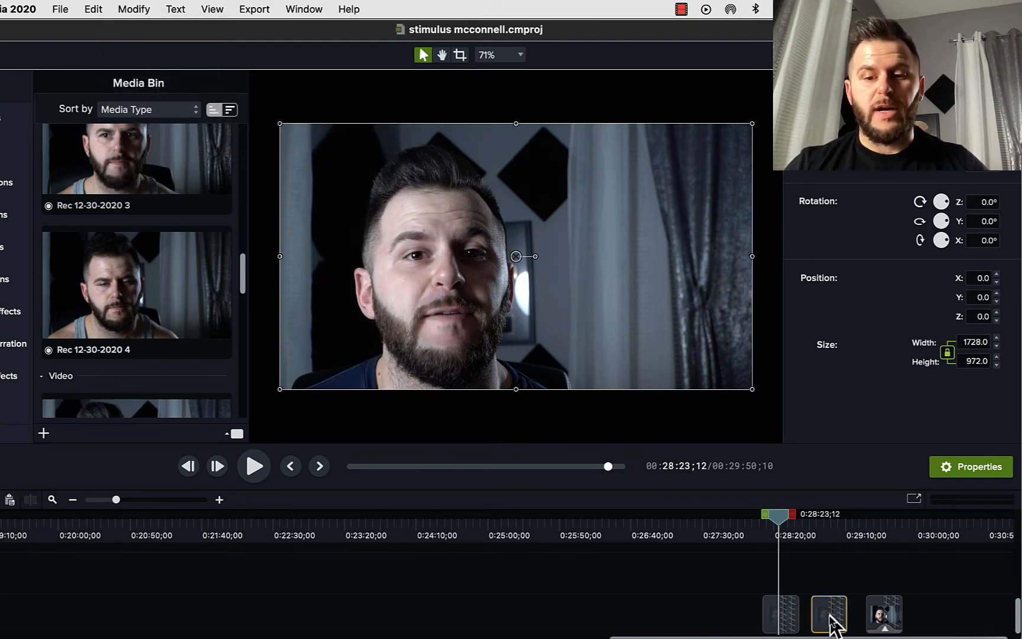
mouse_move(776, 520)
left_mouse_down()
mouse_move(760, 521)
mouse_move(770, 520)
left_mouse_up()
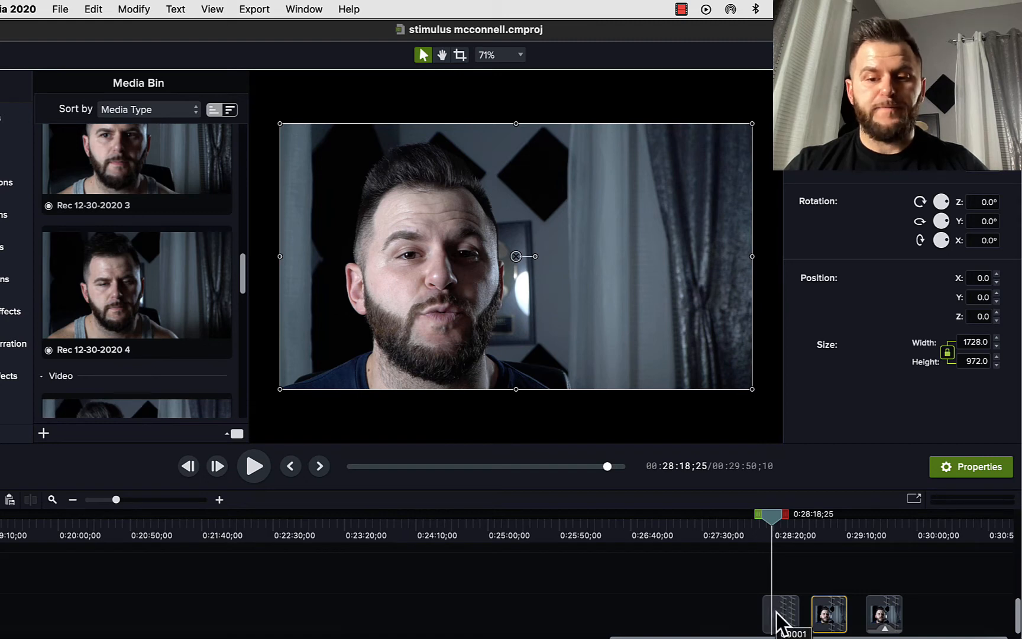
left_click(884, 615)
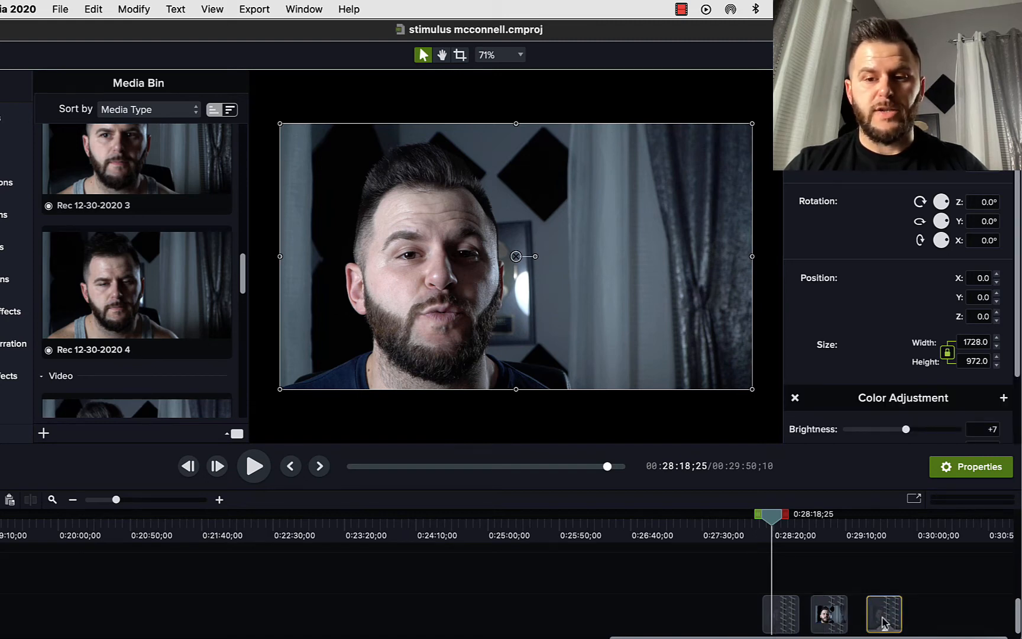
left_click(127, 10)
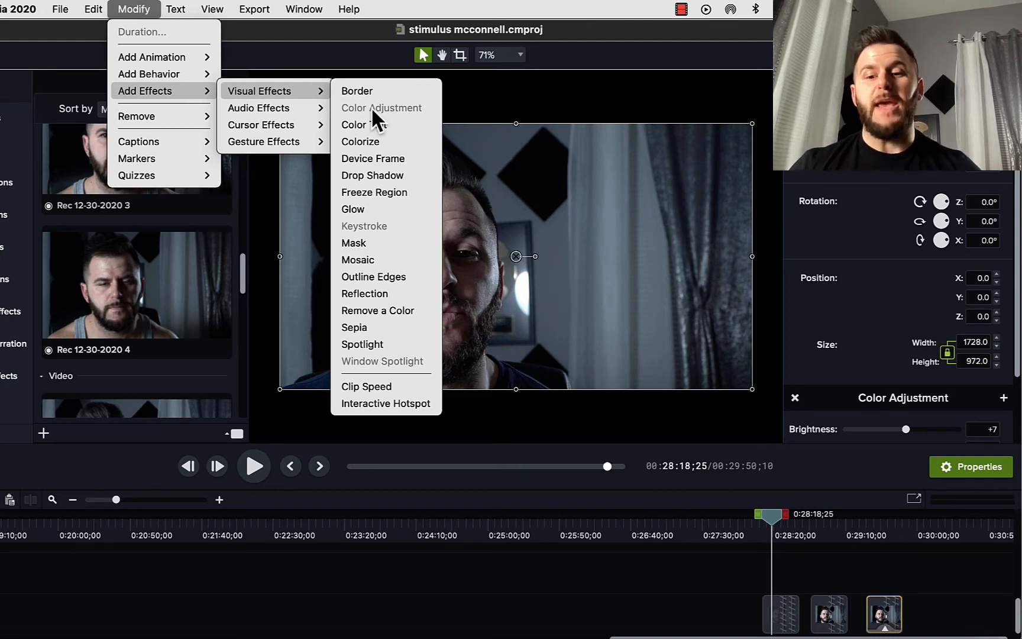
left_click(781, 605)
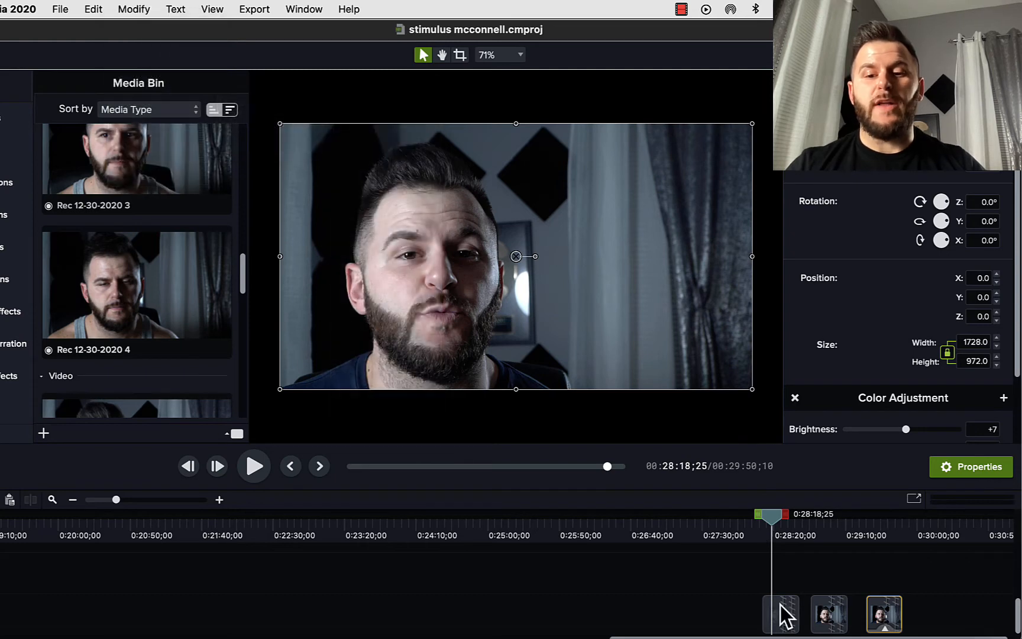
Step: Try the Colorize visual effect on the first clip with a very dark green (R 15, G 27, B 15) and remove it
left_click(780, 605)
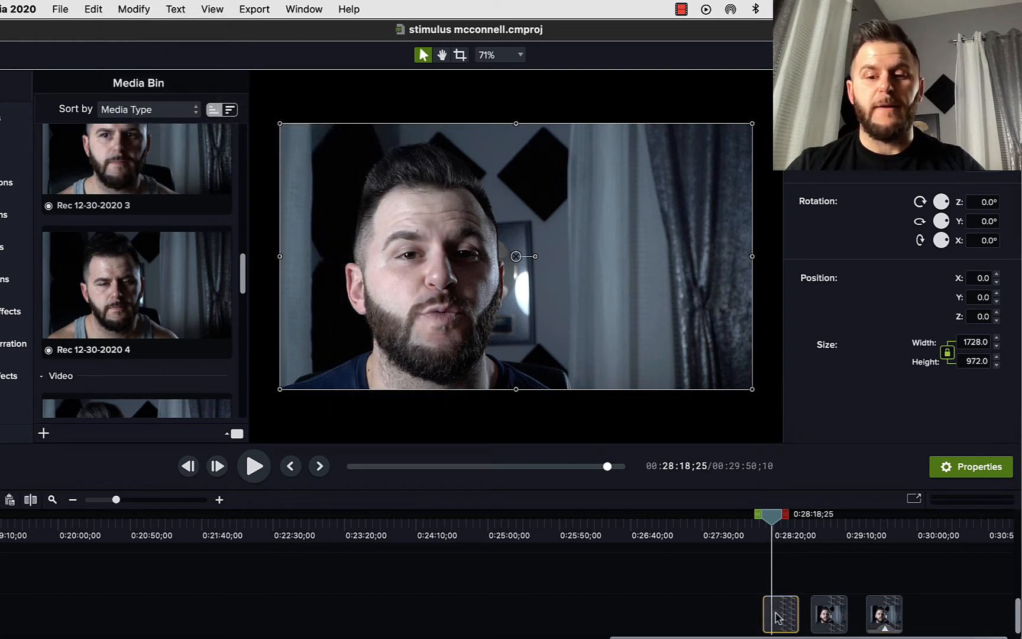
left_click(126, 9)
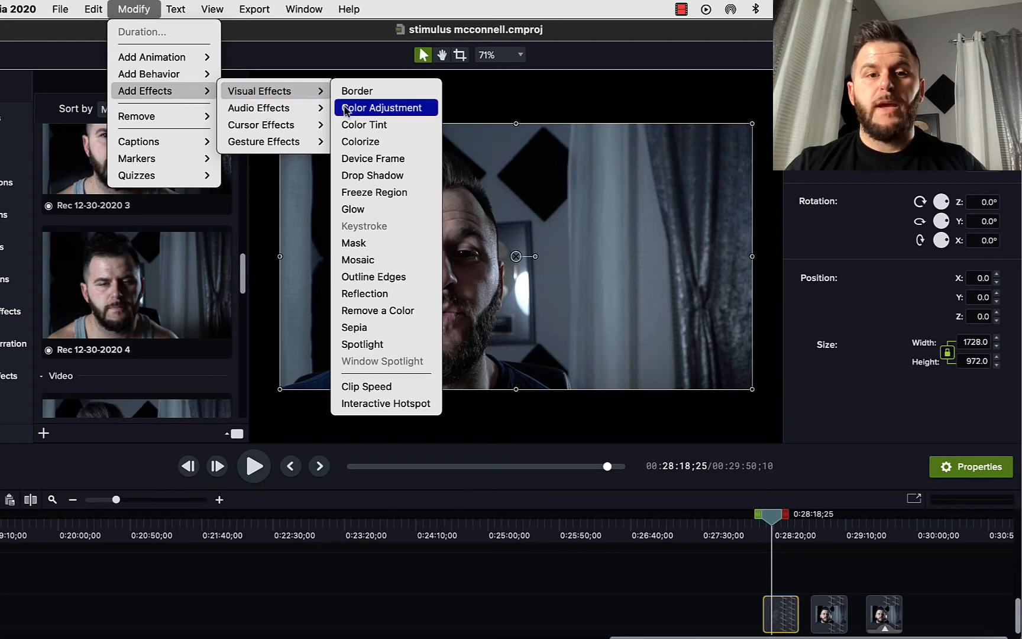
left_click(391, 141)
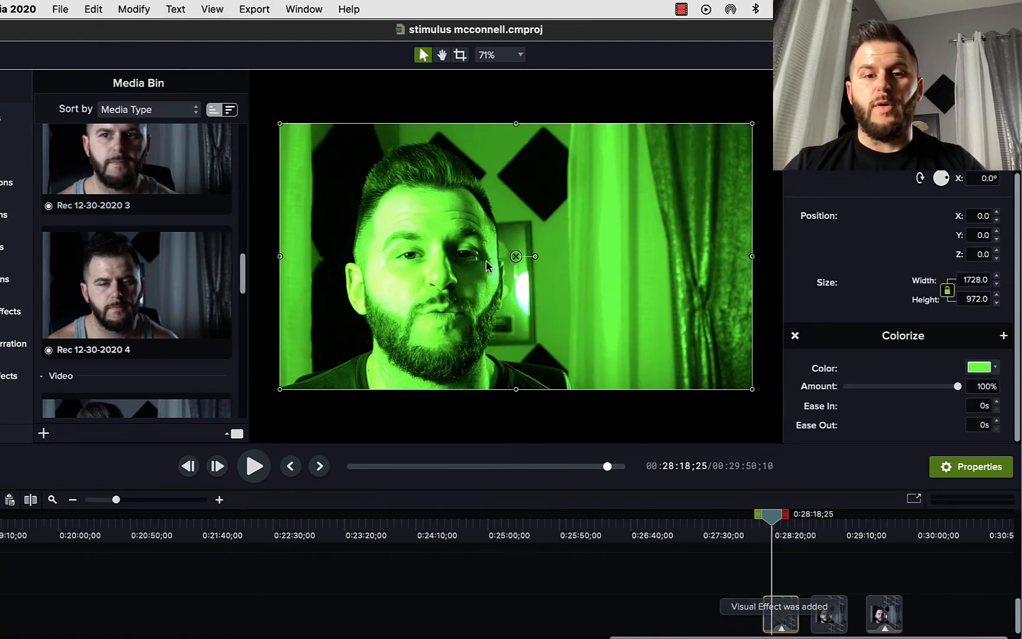
left_click(985, 369)
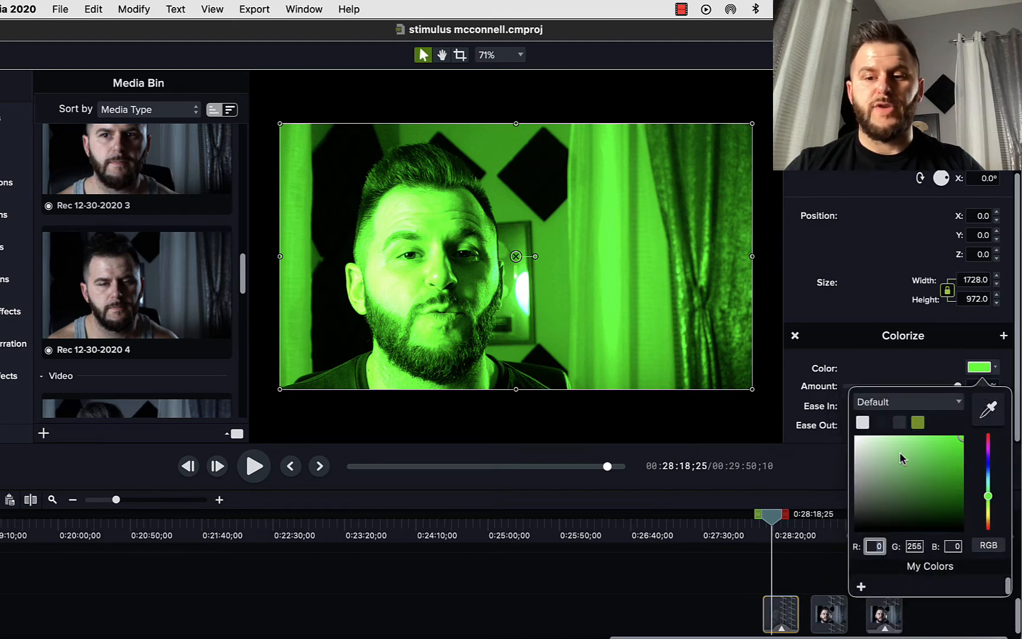
mouse_move(868, 512)
left_mouse_down()
mouse_move(863, 478)
mouse_move(881, 533)
mouse_move(910, 524)
mouse_move(907, 493)
mouse_move(914, 528)
mouse_move(901, 523)
left_mouse_up()
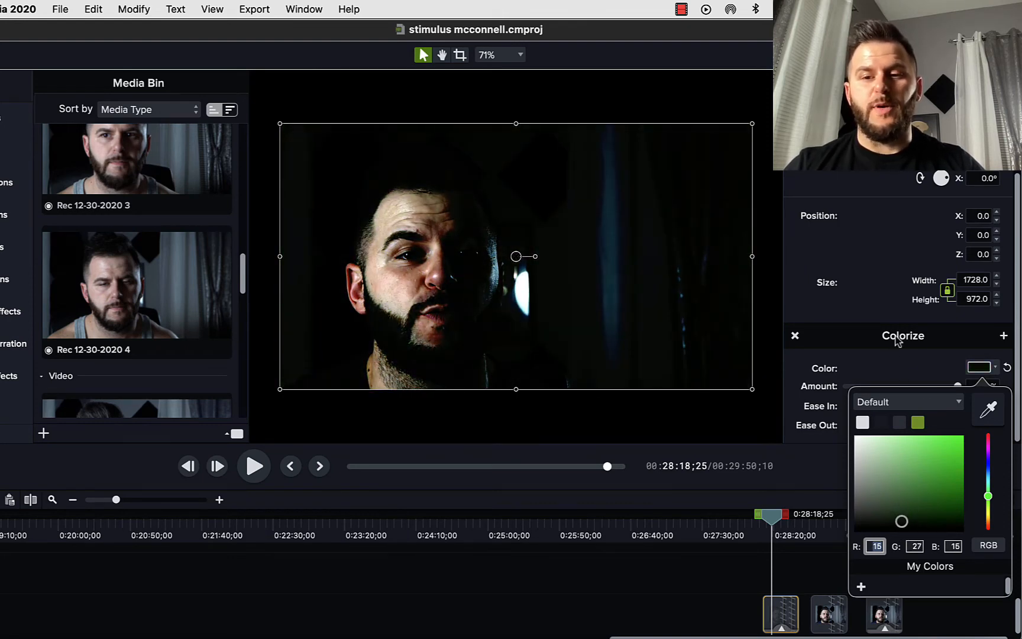
left_click(909, 358)
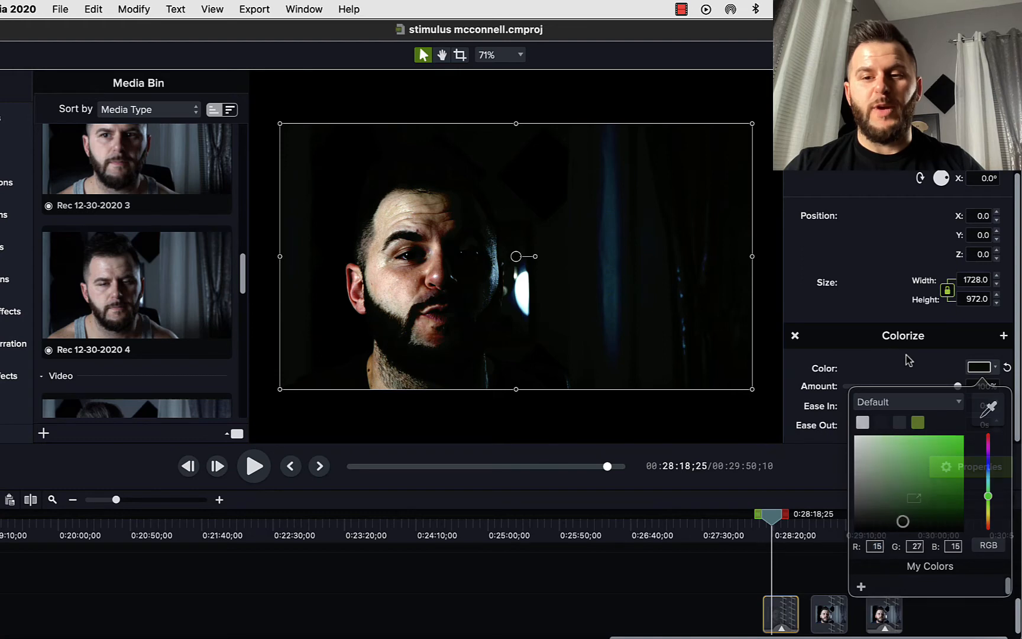
left_click(795, 336)
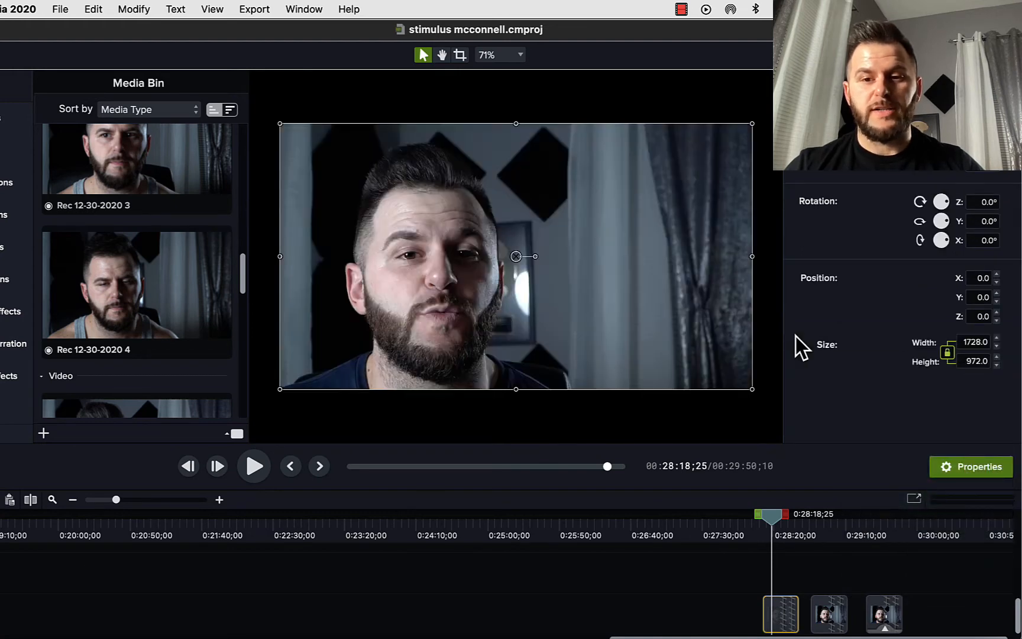
Step: Add the Color Adjustment visual effect to the first clip and display its brightness, contrast and saturation settings
left_click(134, 8)
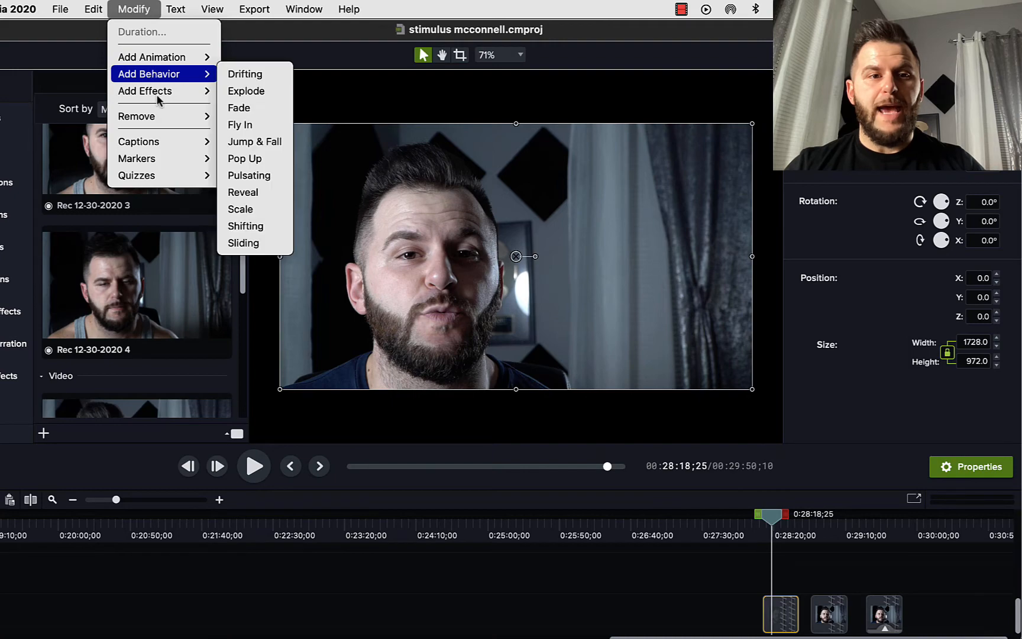
mouse_move(307, 94)
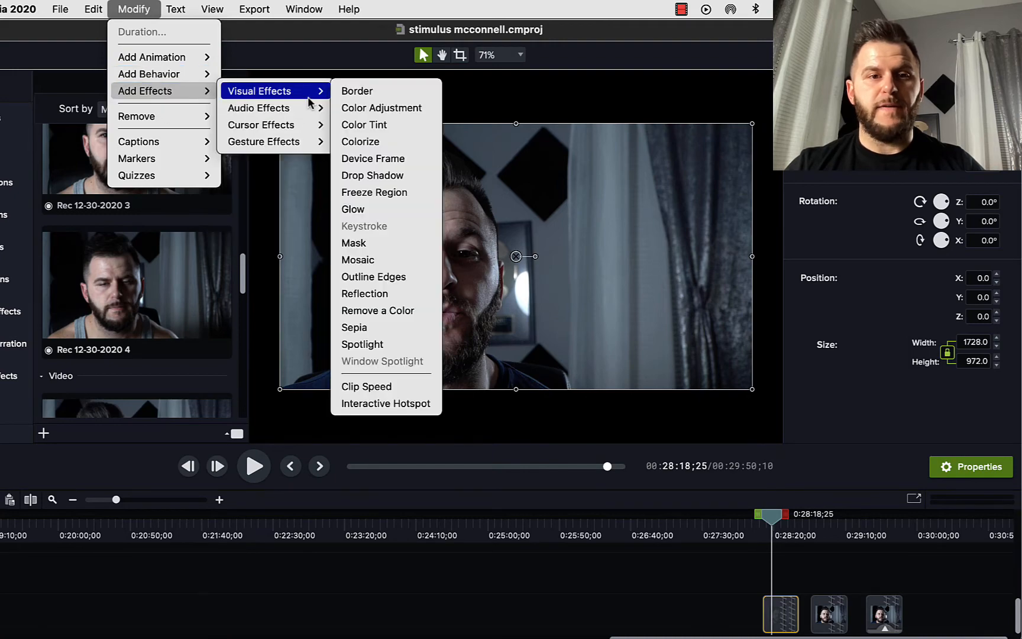
left_click(393, 107)
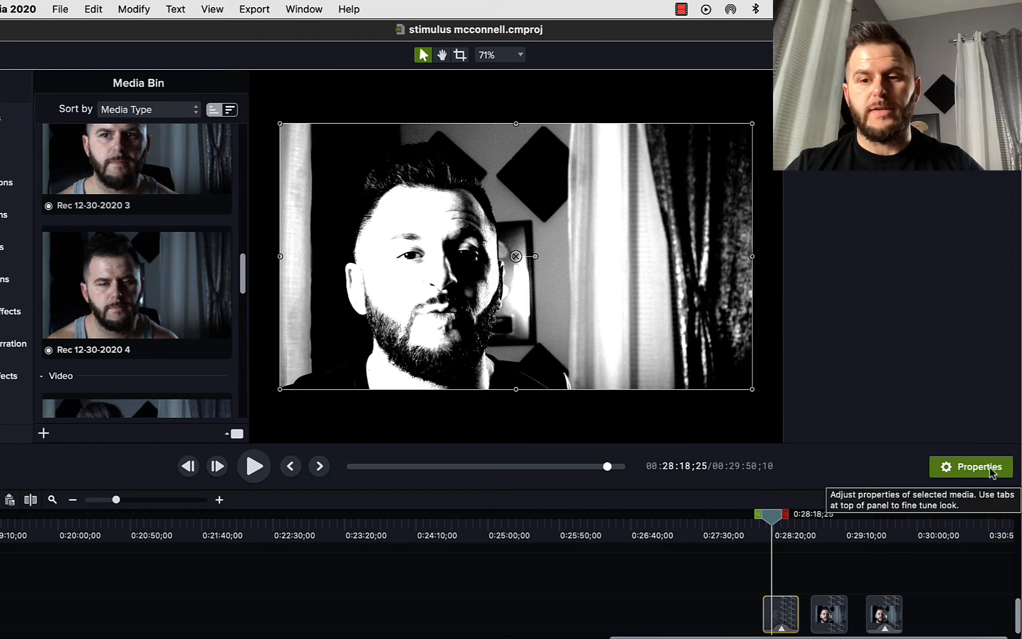
left_click(880, 85)
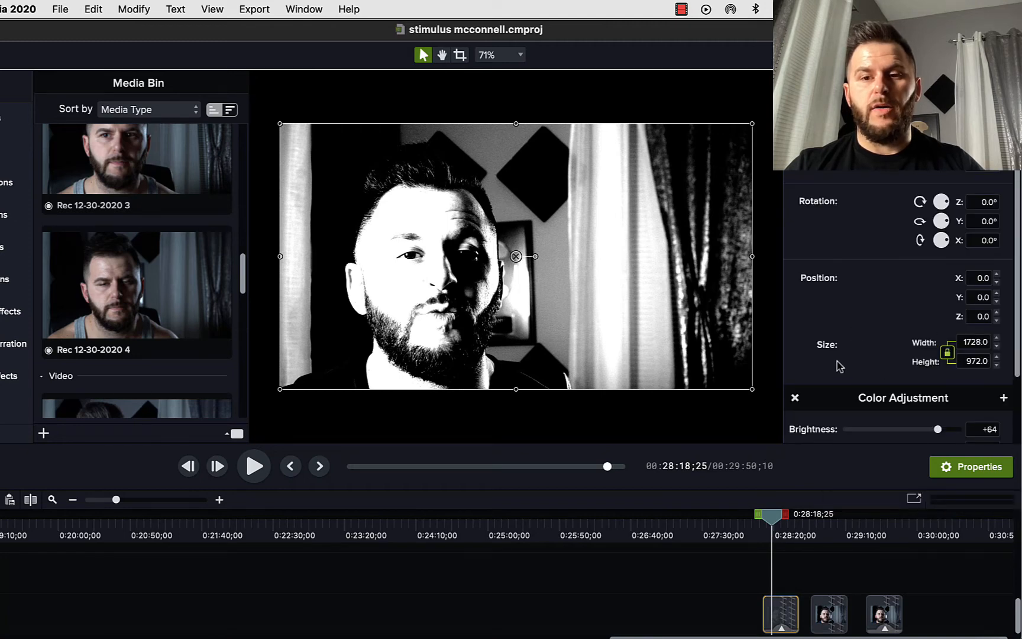
left_click_drag(1018, 349, 1018, 448)
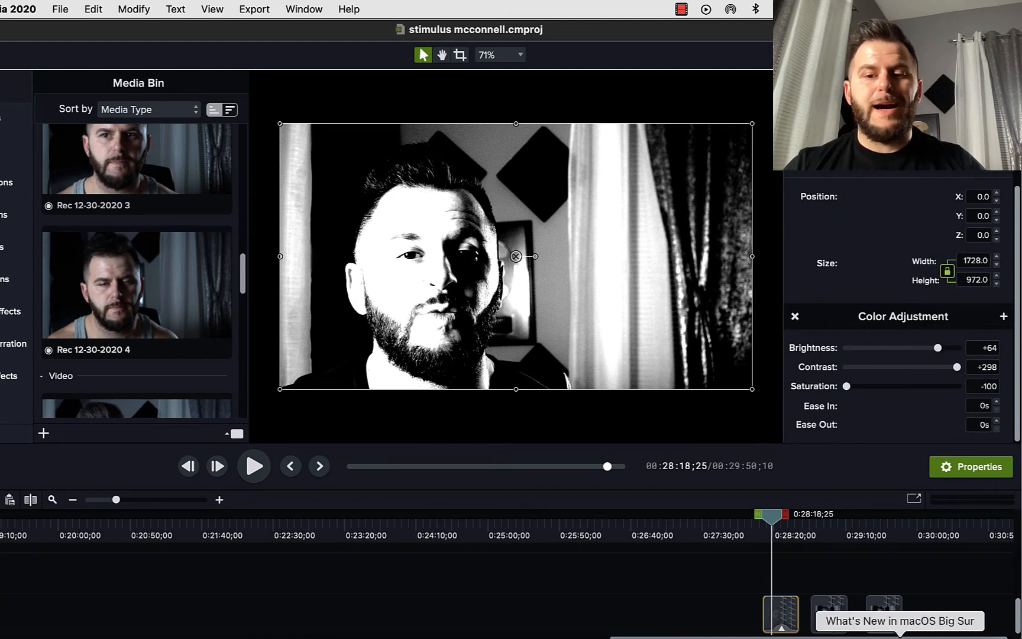
Step: Check the last clip's Color Adjustment values and set the first clip's brightness to +7, contrast to +26 and saturation to +59
left_click(886, 609)
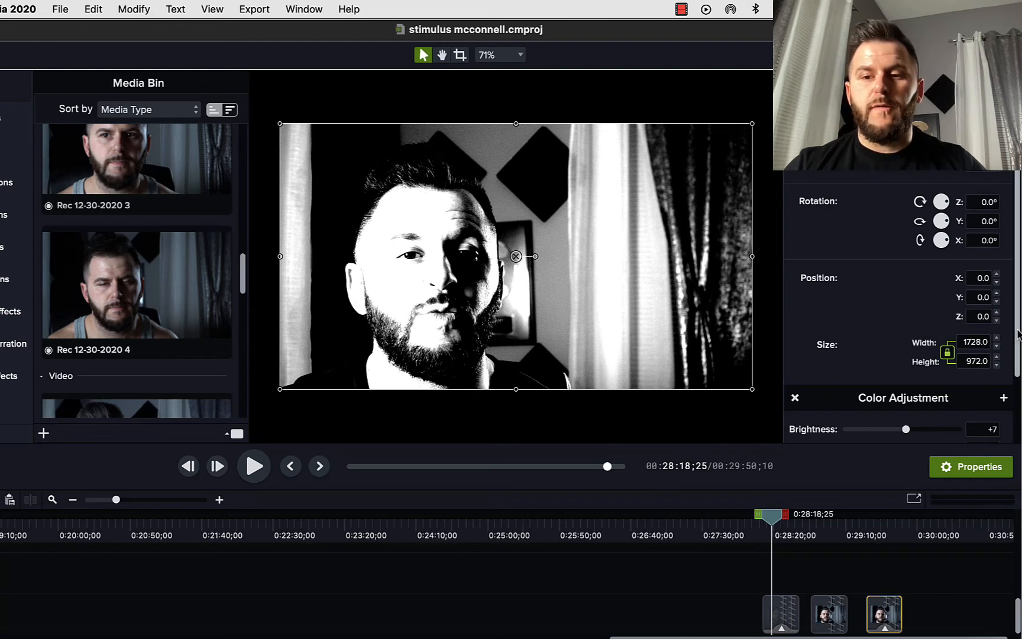
left_click_drag(1017, 337, 1019, 404)
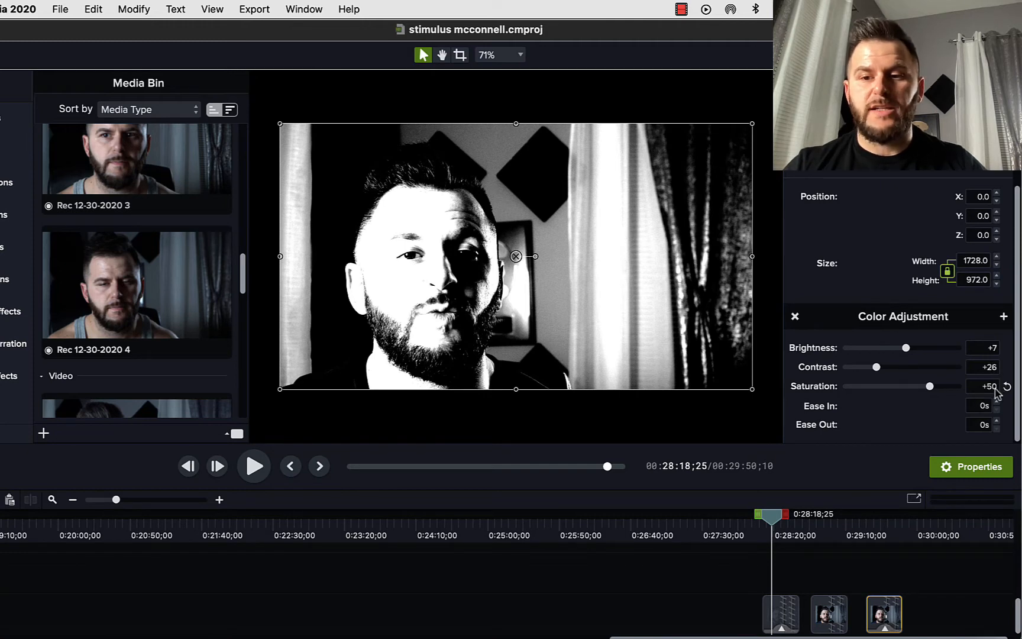
left_click(787, 609)
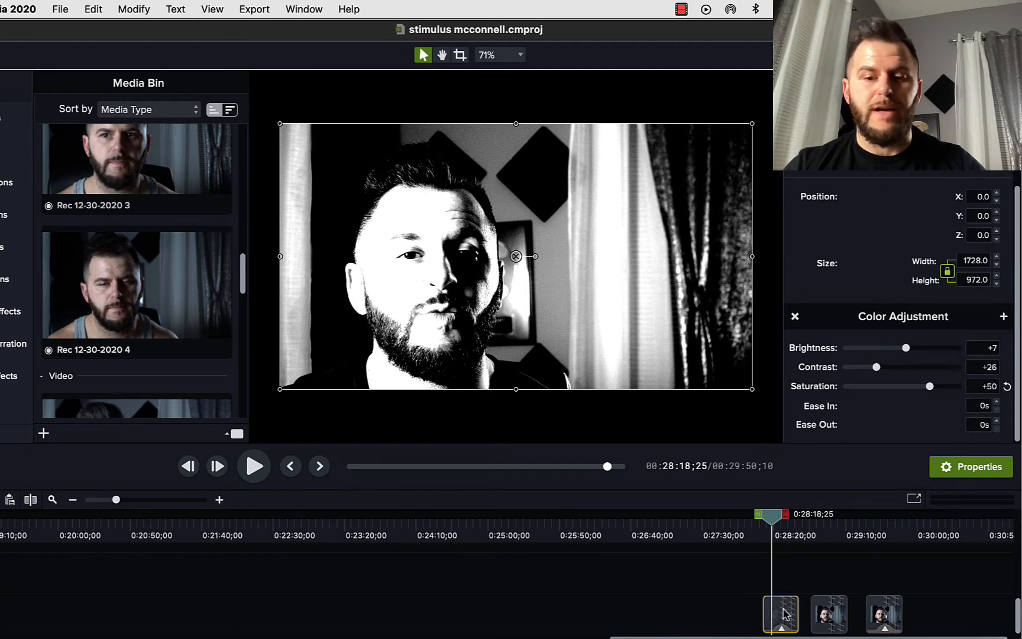
left_click_drag(774, 519, 777, 520)
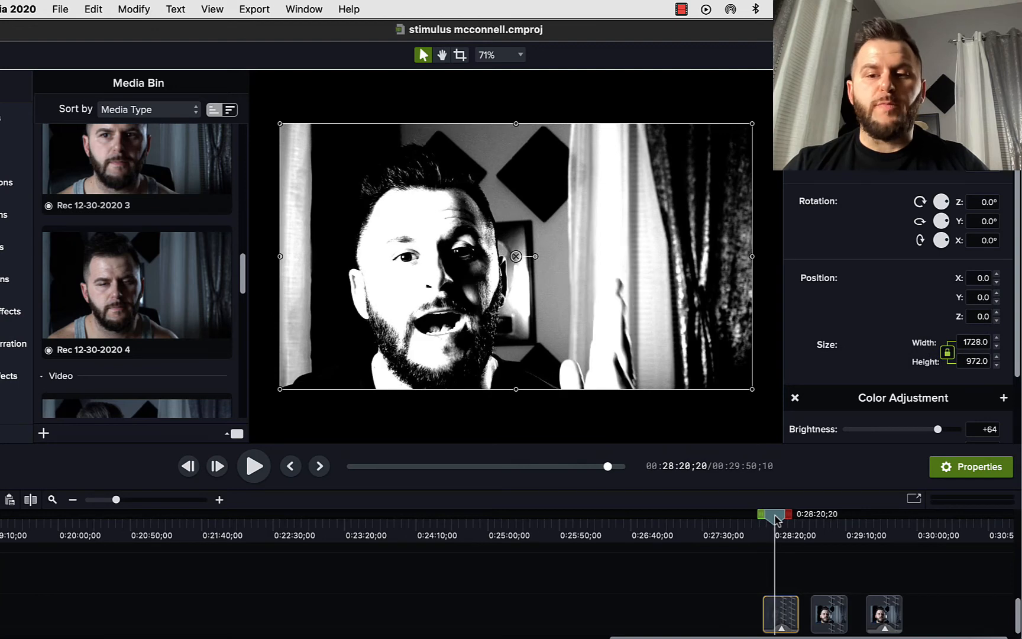
scroll(1018, 335, "down", 3)
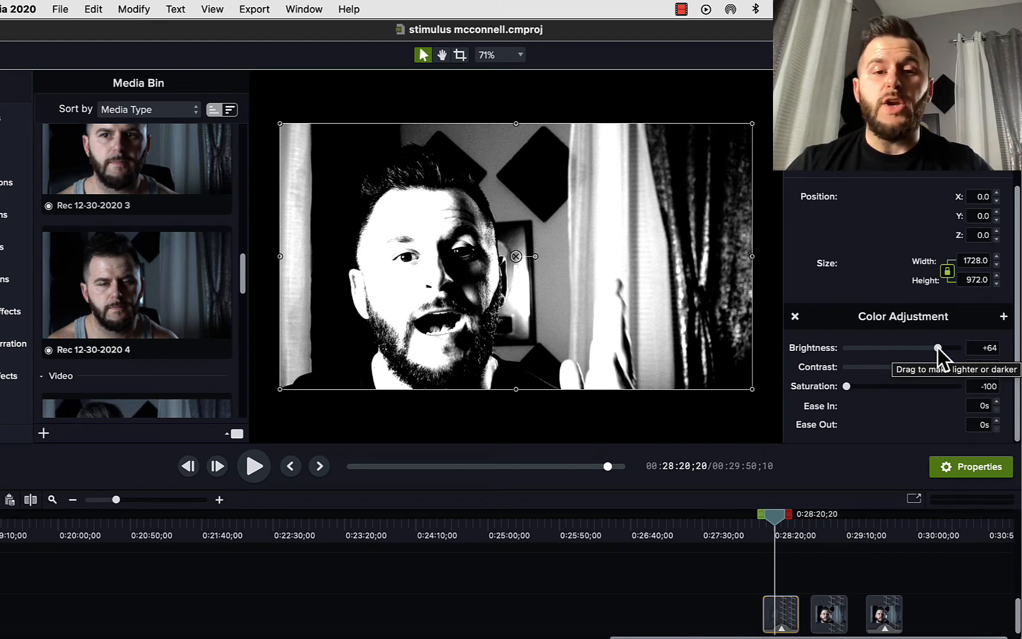
left_click_drag(938, 348, 870, 375)
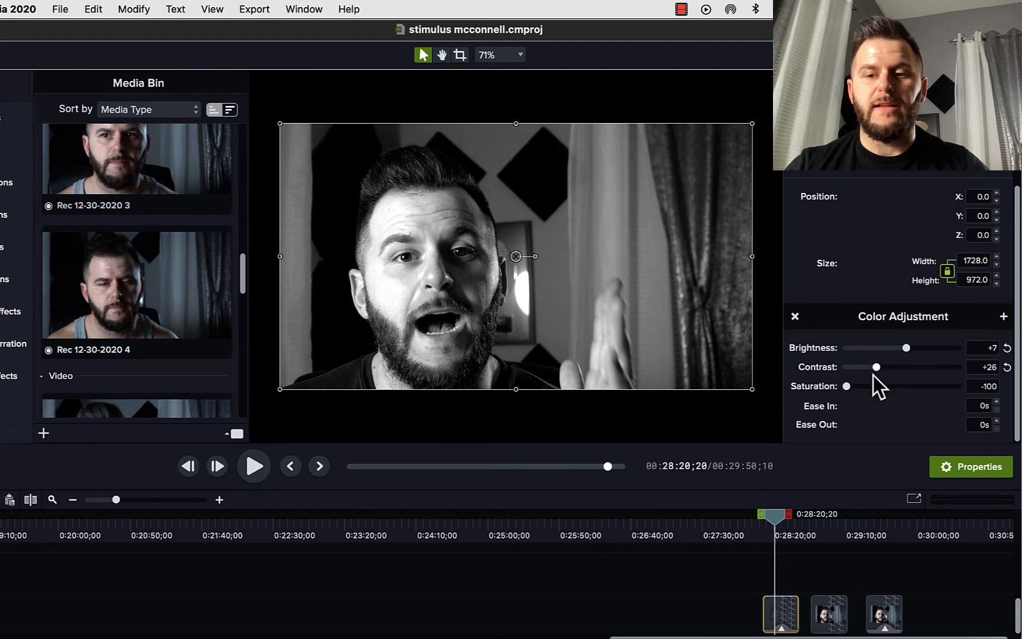
left_click_drag(847, 386, 933, 386)
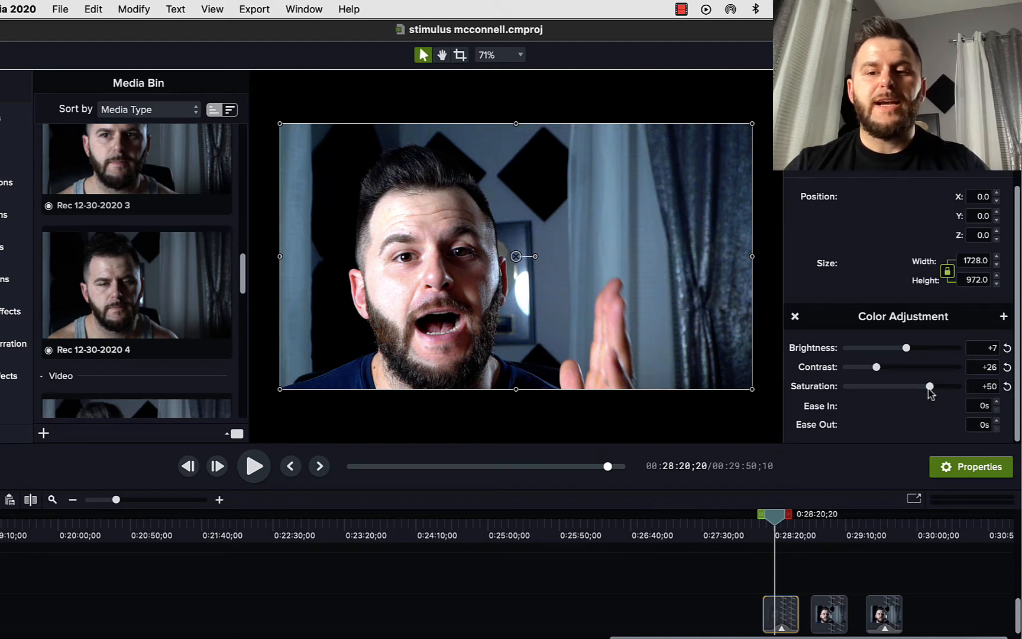
left_click_drag(929, 388, 935, 387)
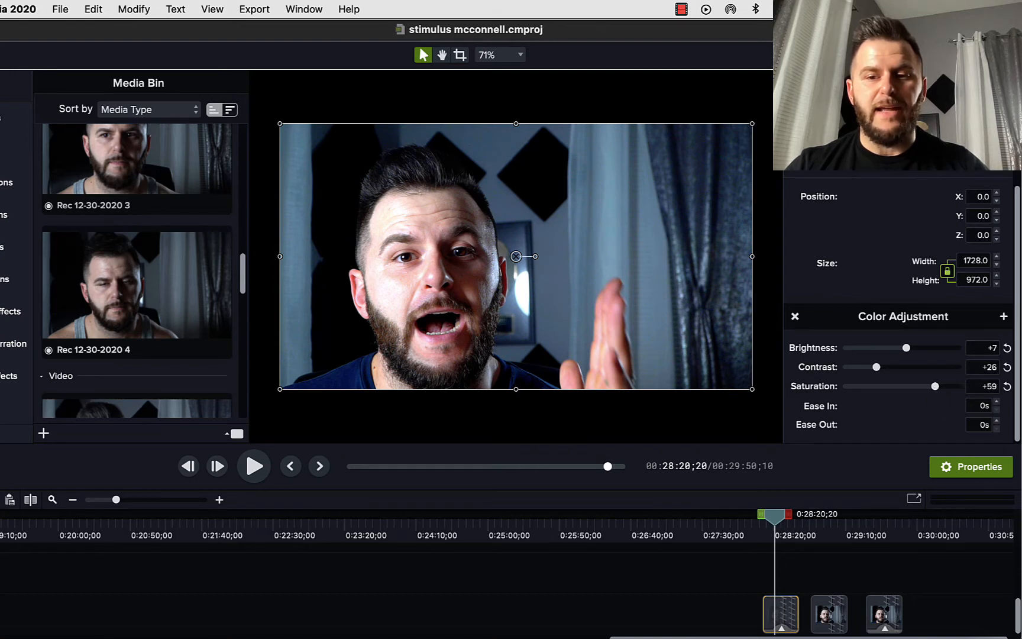
Step: Play part of the uncorrected middle clip and part of the color-adjusted first clip to compare their colors
left_click(826, 530)
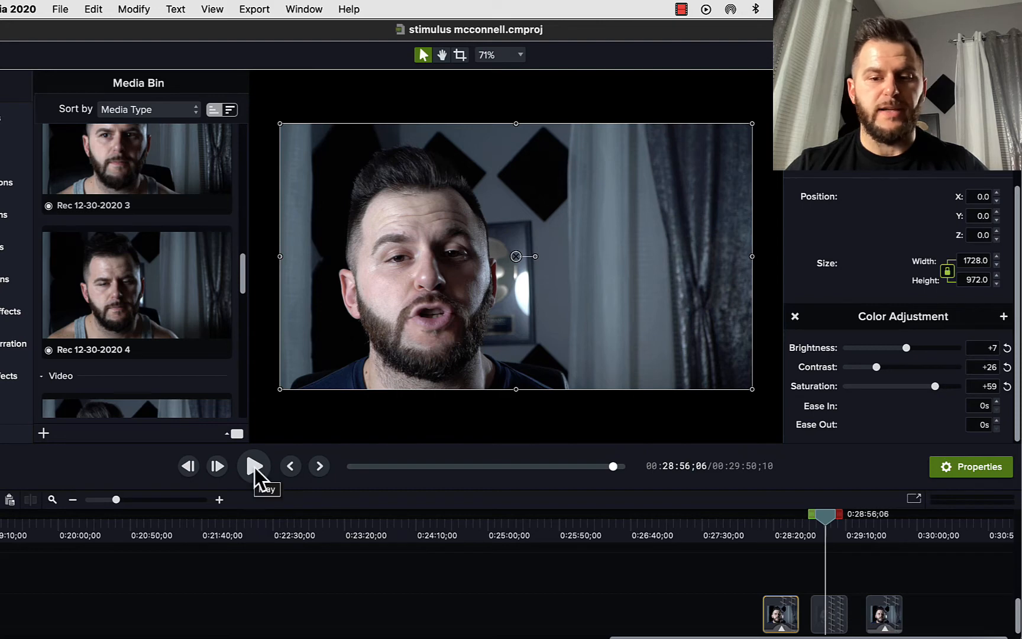
left_click_drag(826, 516, 814, 516)
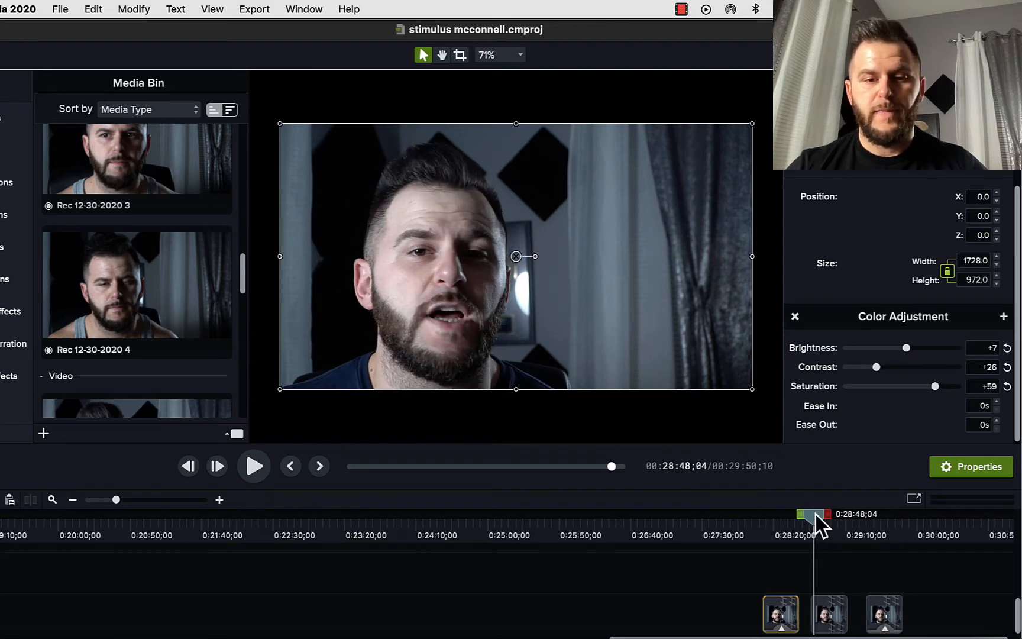
left_click(256, 466)
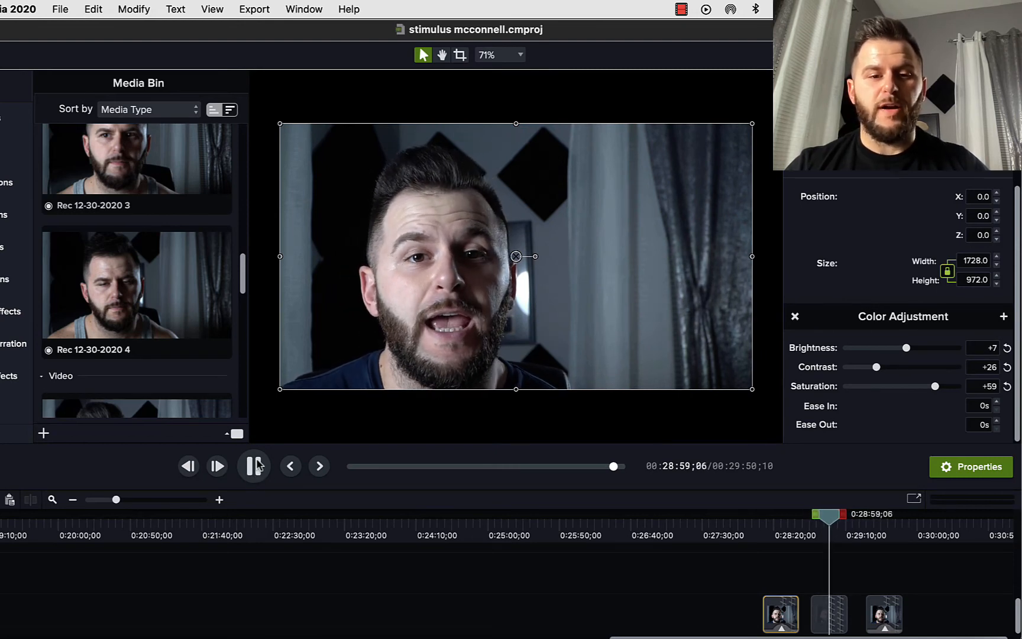
key("space")
left_click(767, 531)
left_click(766, 534)
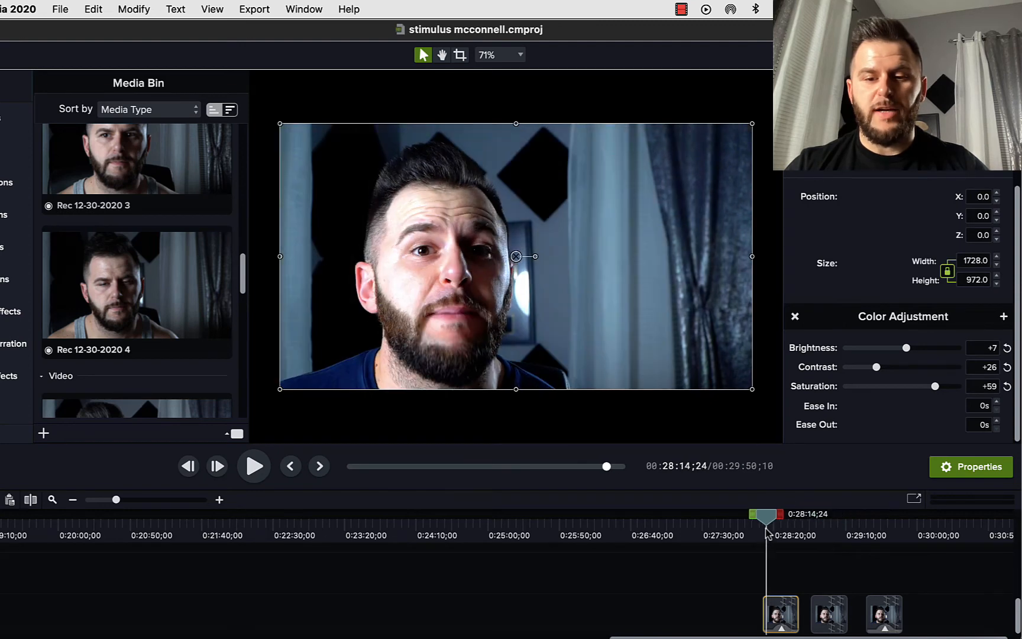
left_click(254, 466)
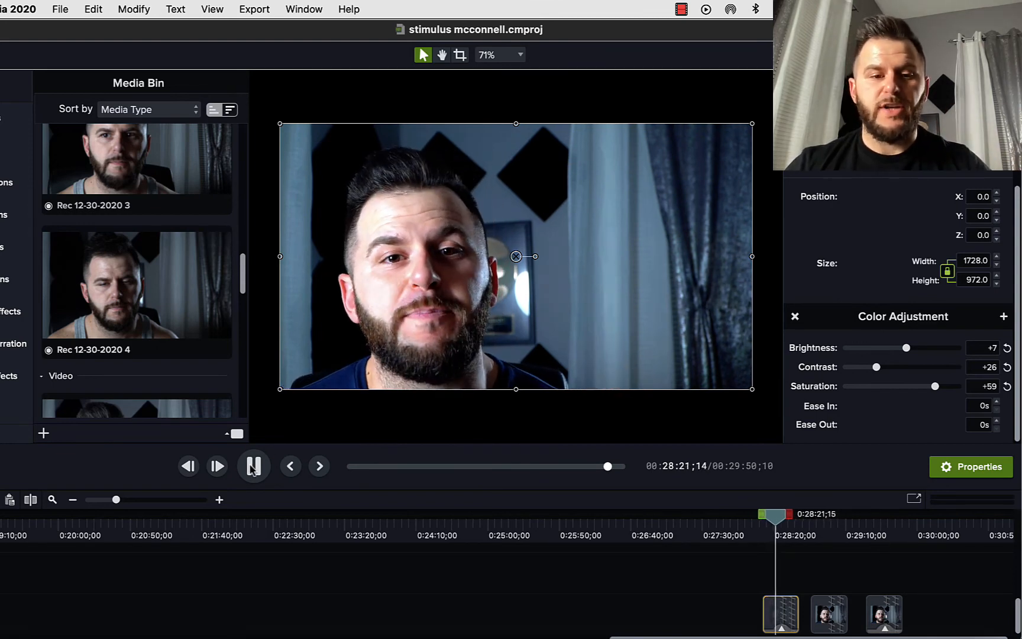
key("space")
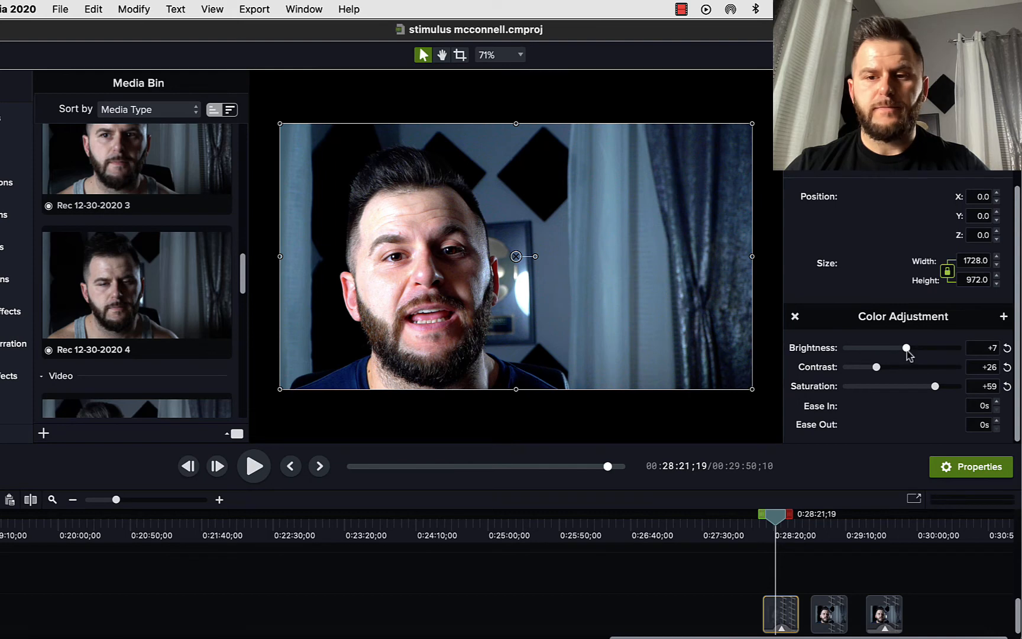
Step: Set the first clip's Color Adjustment brightness to +3 and its contrast to +22
left_click_drag(906, 348, 904, 348)
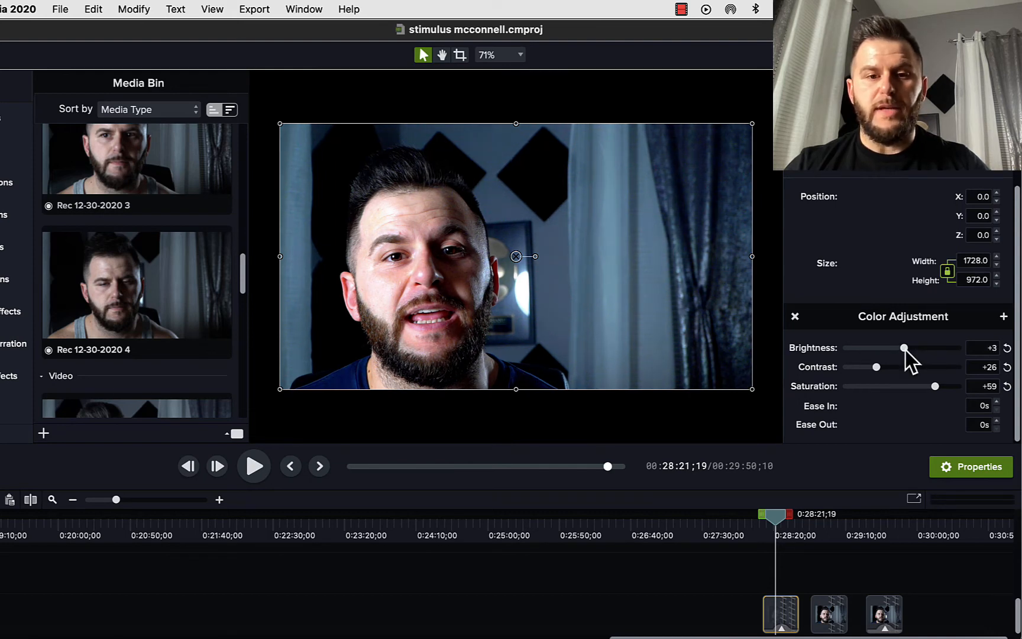
left_click_drag(775, 519, 767, 517)
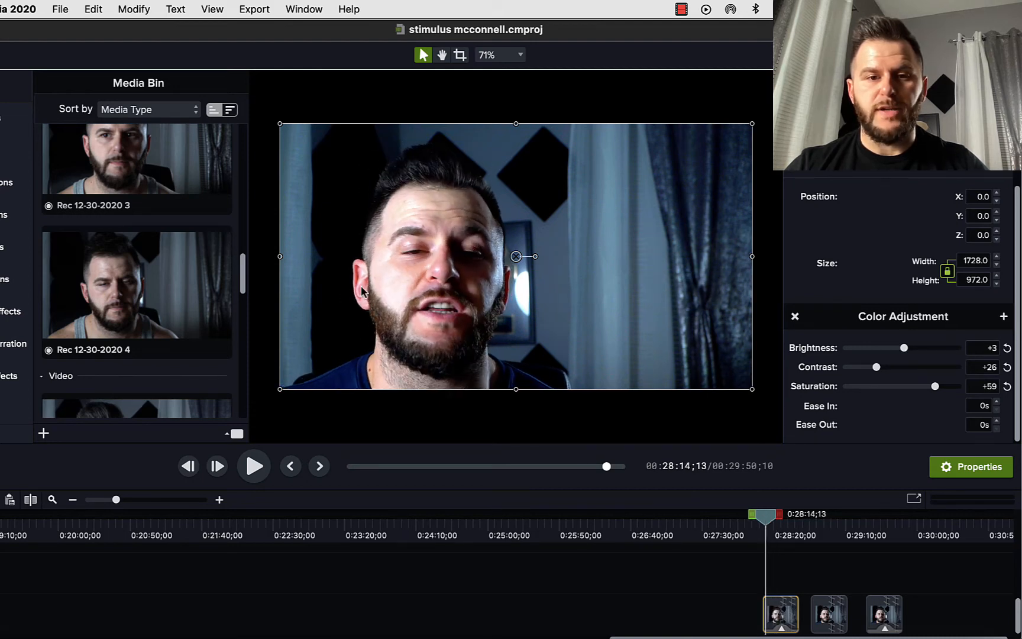
left_click(875, 367)
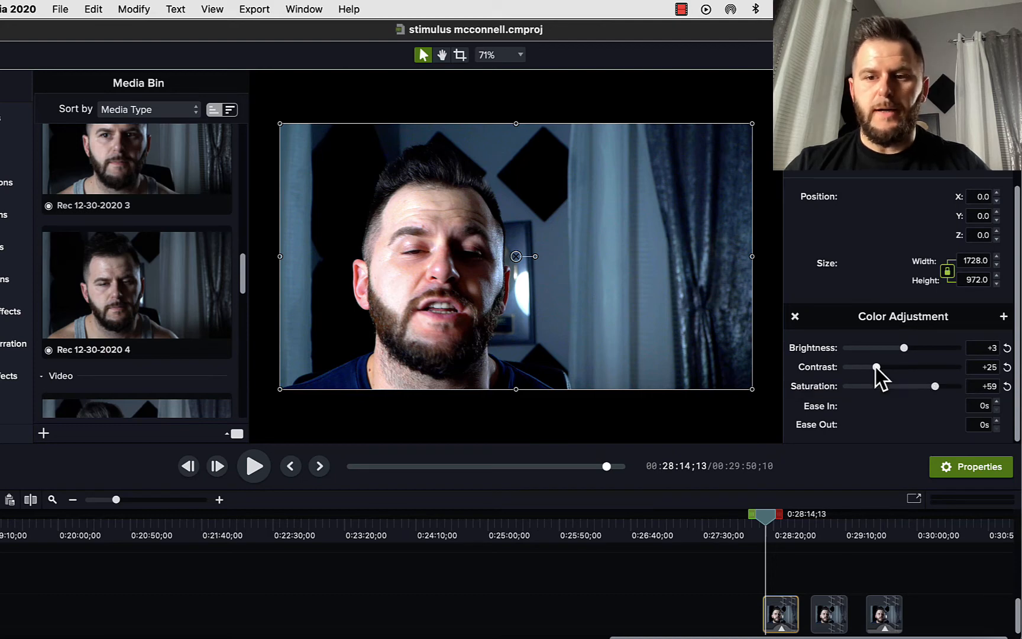
left_click_drag(876, 367, 874, 368)
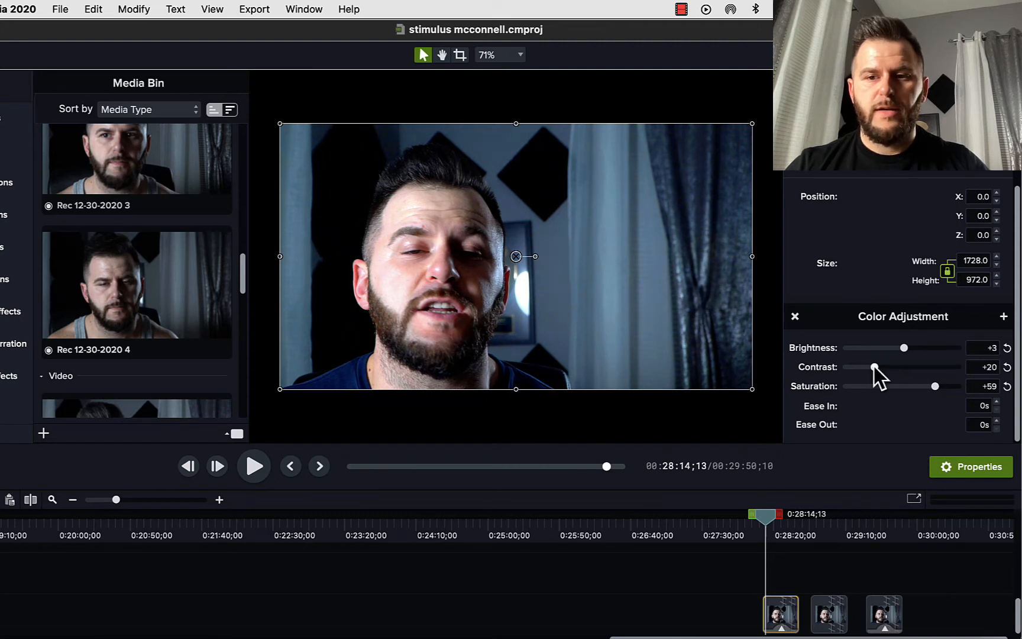
key("Left")
key("Left")
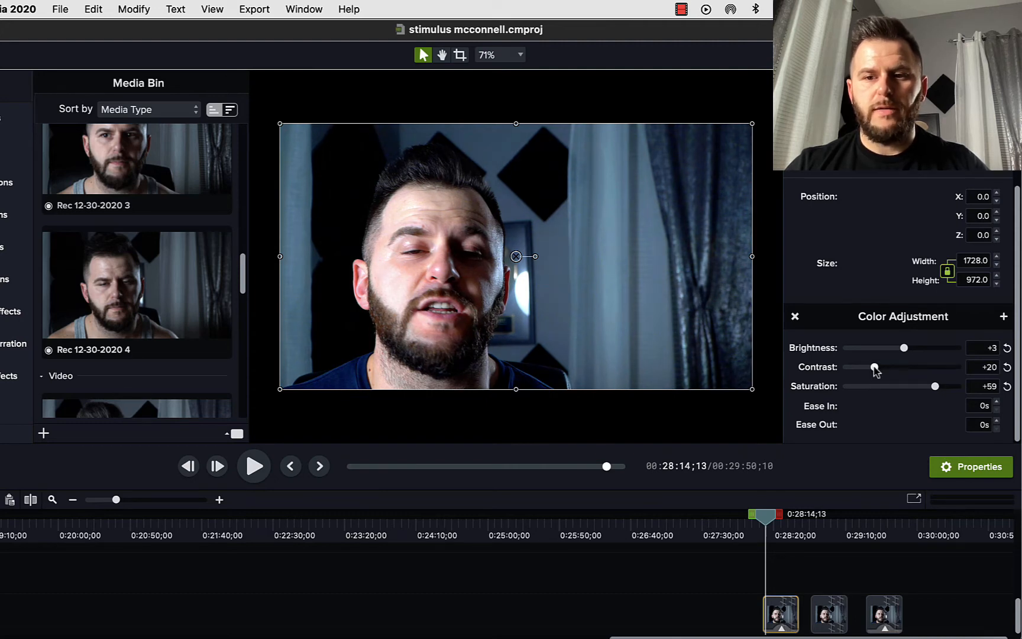
left_click_drag(873, 367, 875, 366)
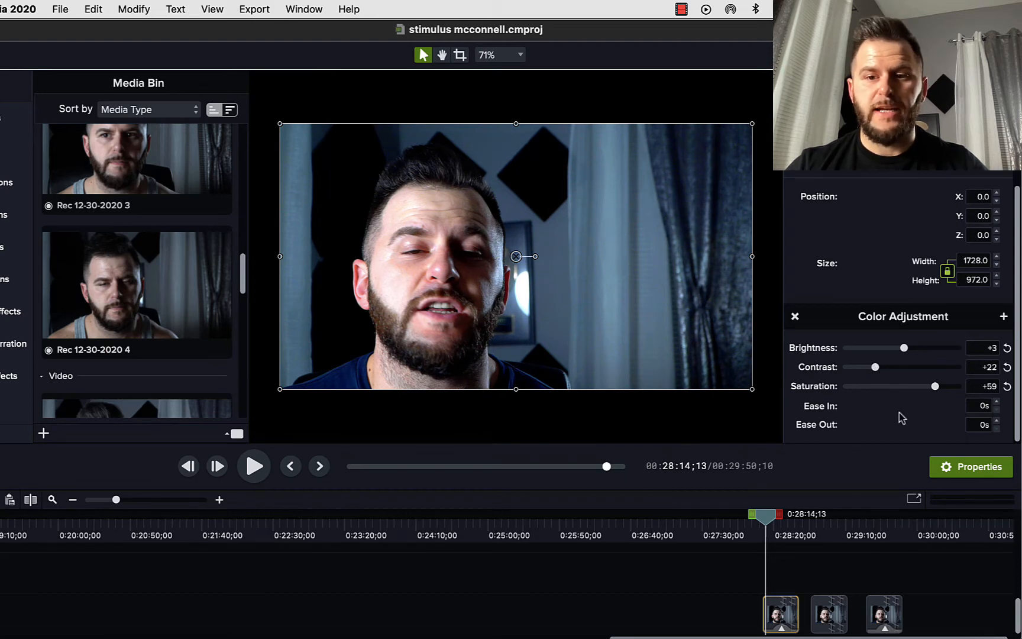
Step: Set the first clip's saturation to +50 and play a short part of it to check the colors
mouse_move(934, 386)
left_mouse_down()
mouse_move(950, 386)
mouse_move(929, 392)
left_mouse_up()
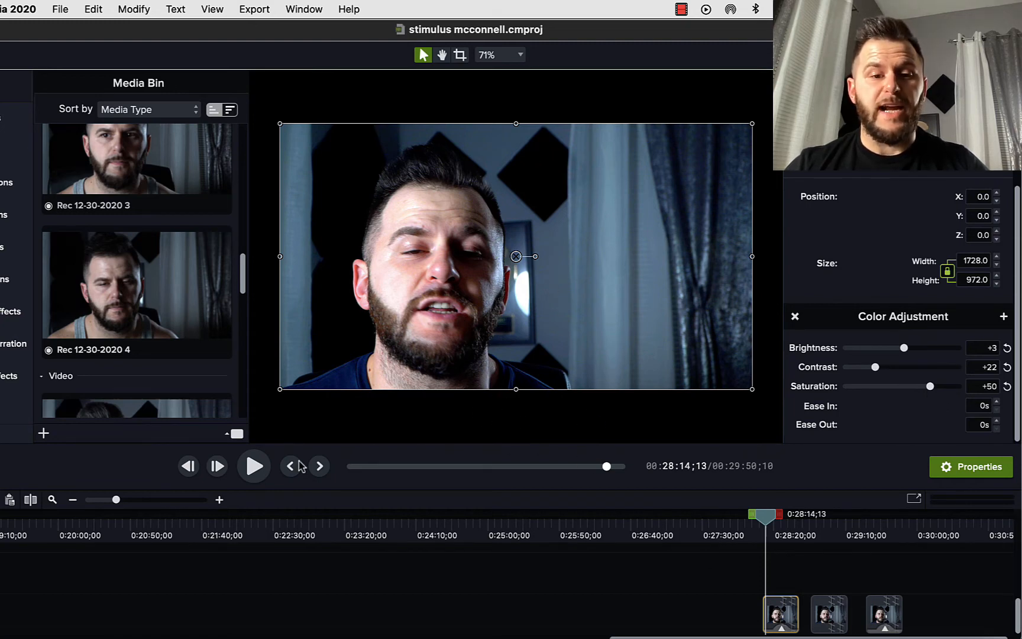
left_click(255, 468)
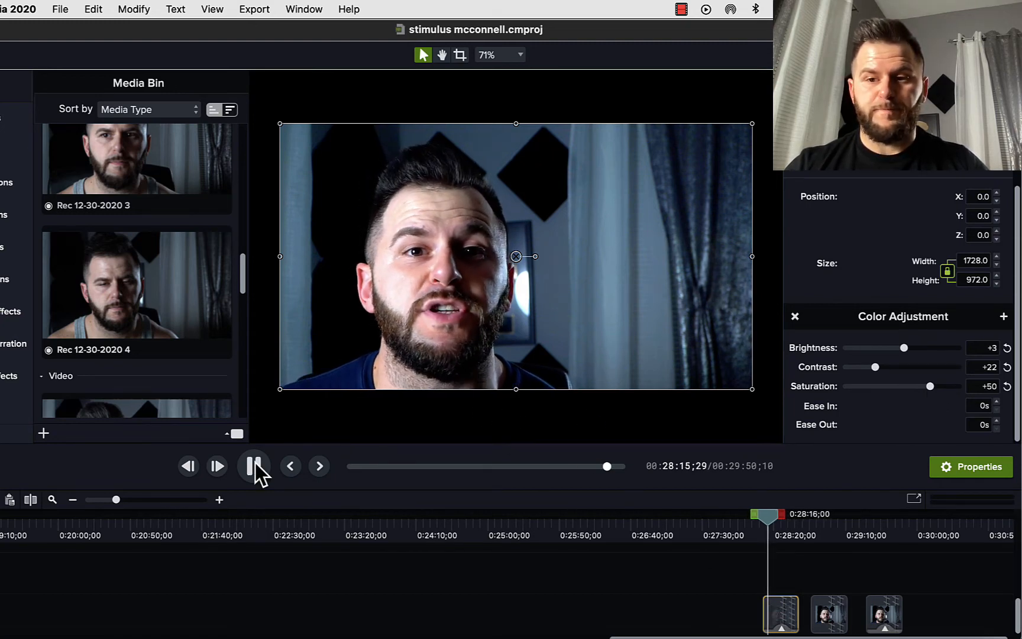
left_click(256, 466)
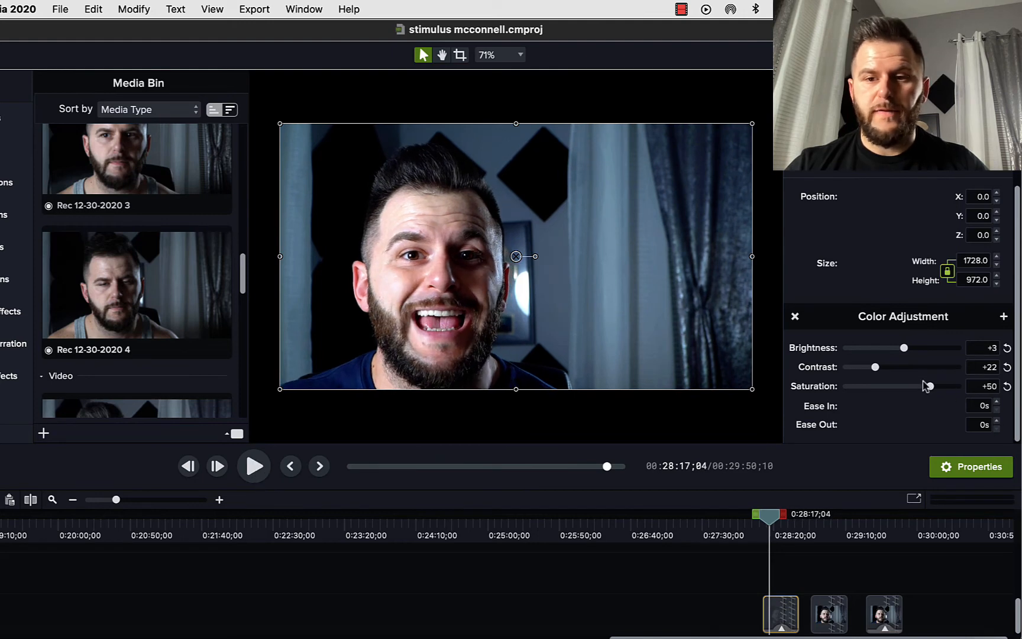
Step: Set the first clip's Color Adjustment saturation to +54 and play the clip to check its colors
left_click_drag(930, 391, 932, 391)
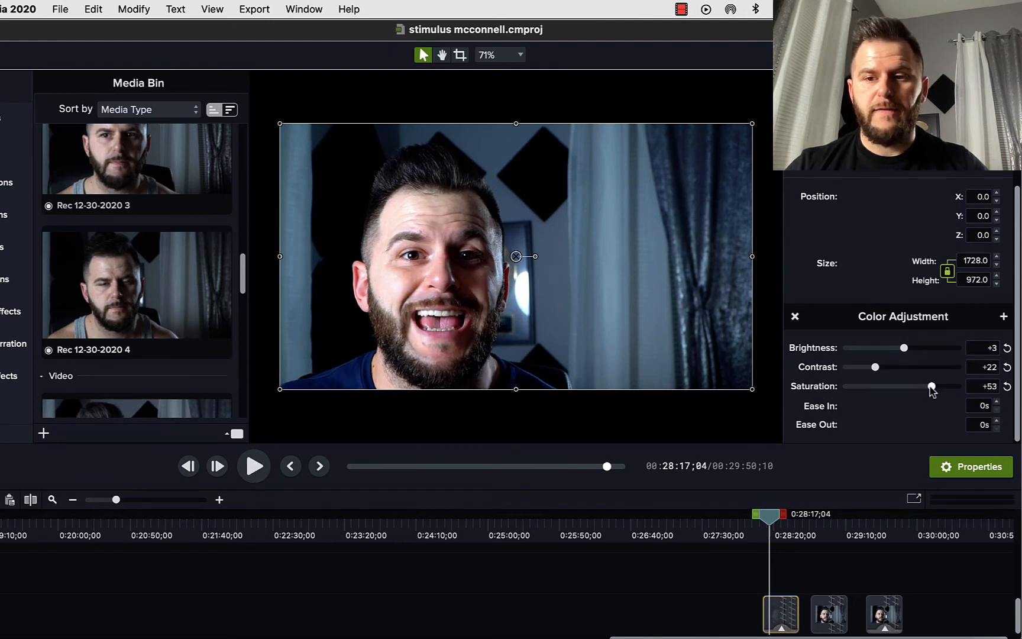
left_click(250, 468)
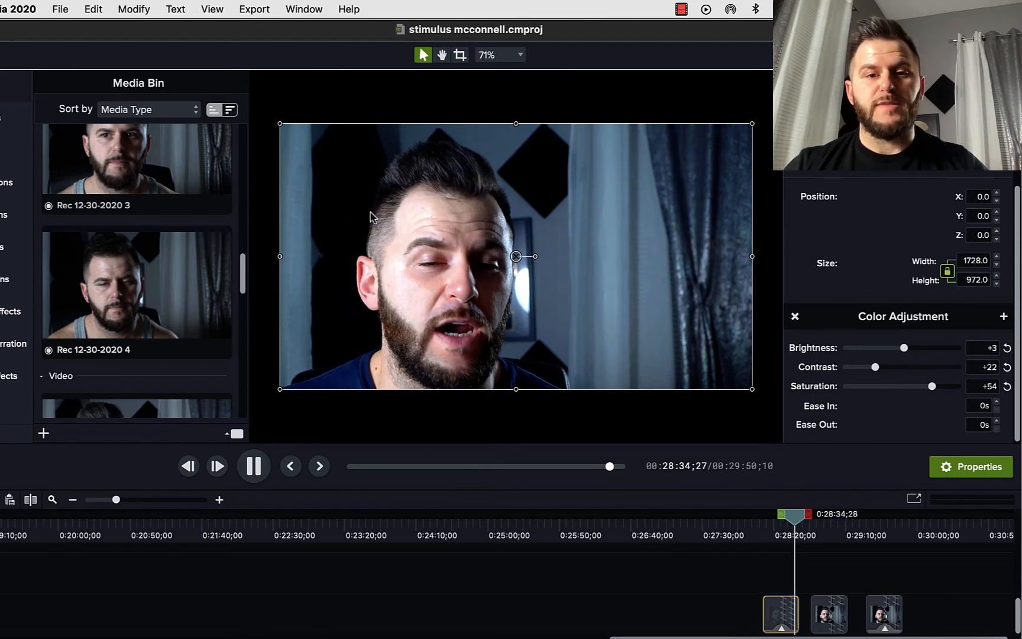
left_click(255, 468)
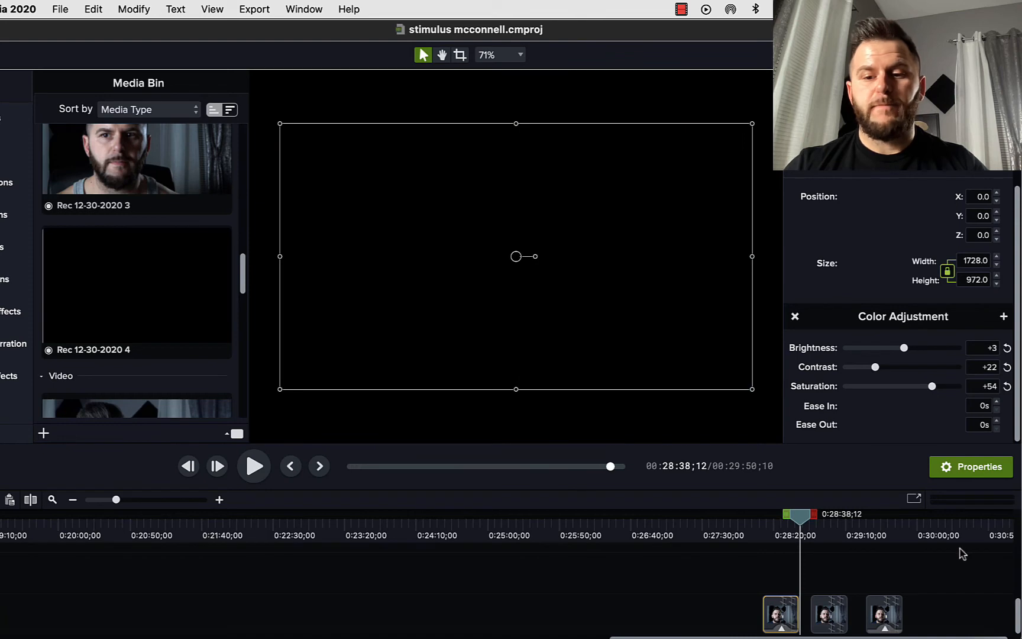
Step: Move the playhead between the uncorrected middle clip and the color-adjusted first clip to compare their colors
left_click(836, 532)
left_click_drag(834, 518, 823, 519)
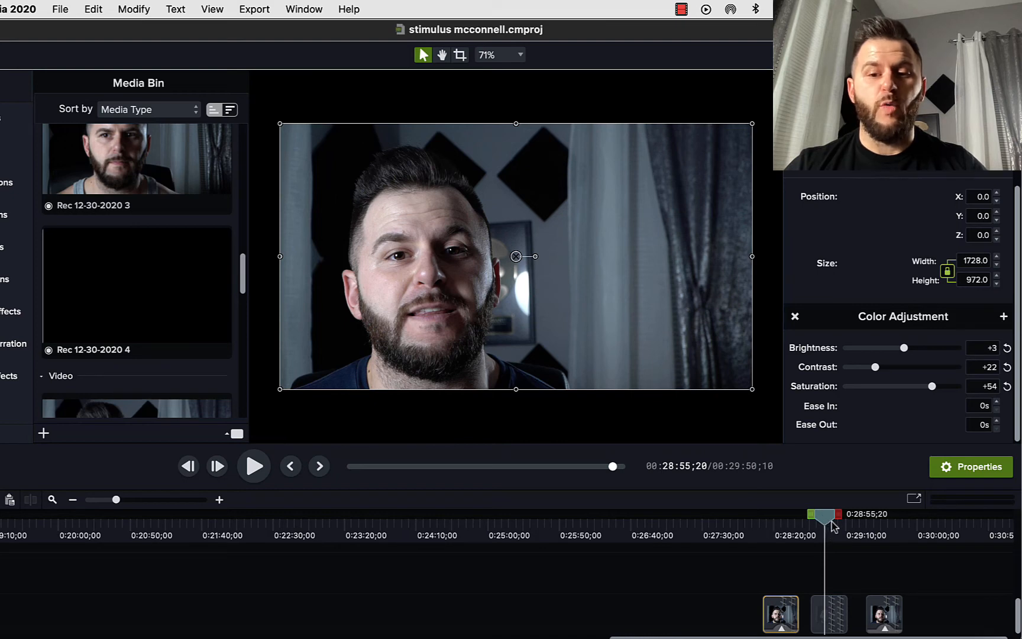
left_click(774, 528)
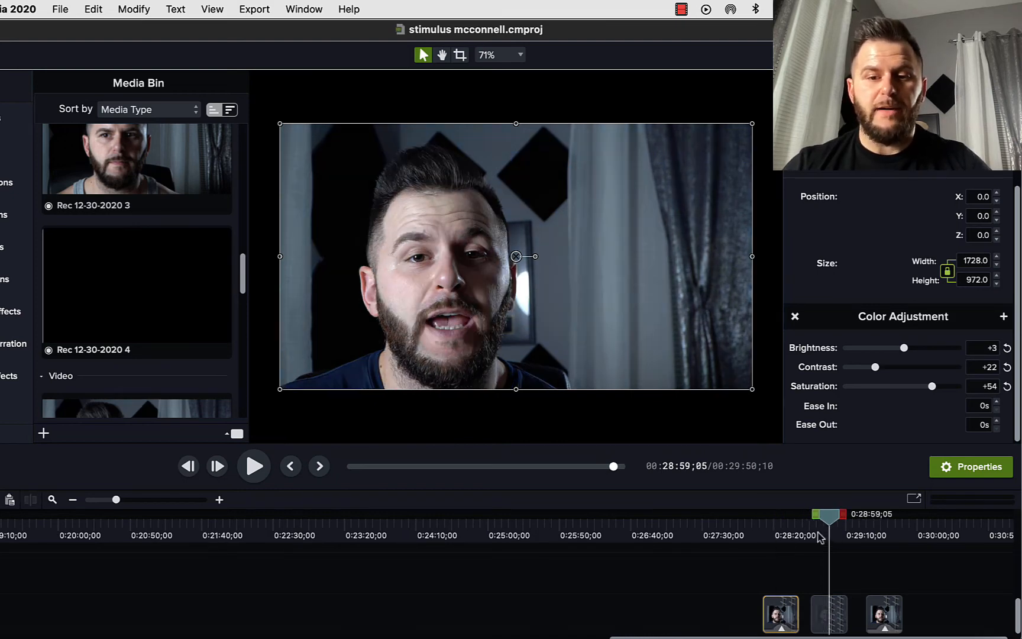
left_click(779, 536)
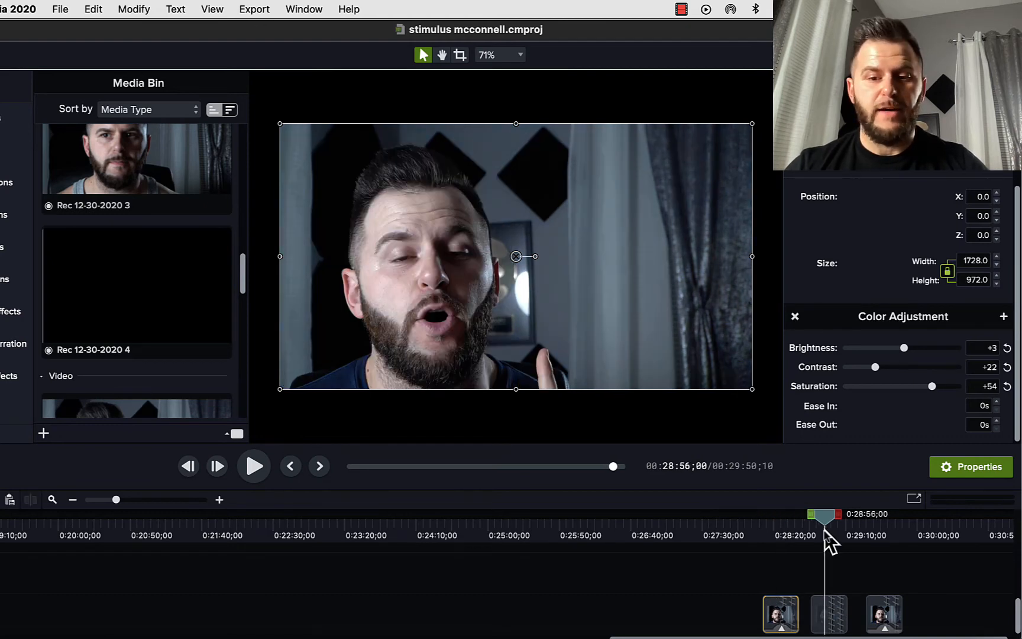
left_click(778, 531)
left_click_drag(778, 534, 824, 516)
Step: Try the Color Adjustment visual effect on the uncorrected middle clip and remove it from that clip
left_click(827, 615)
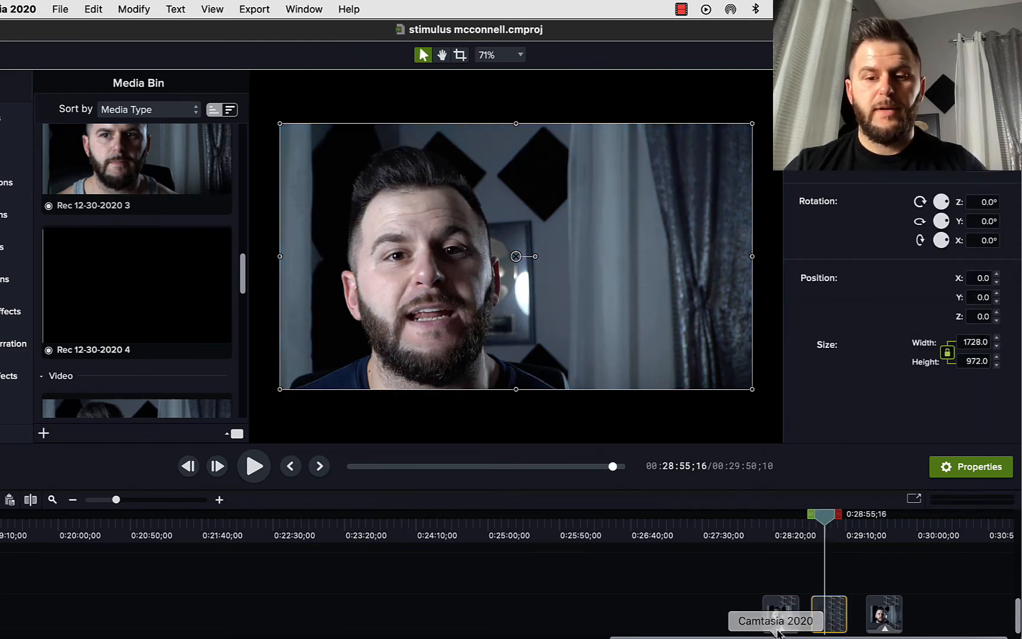
left_click(126, 10)
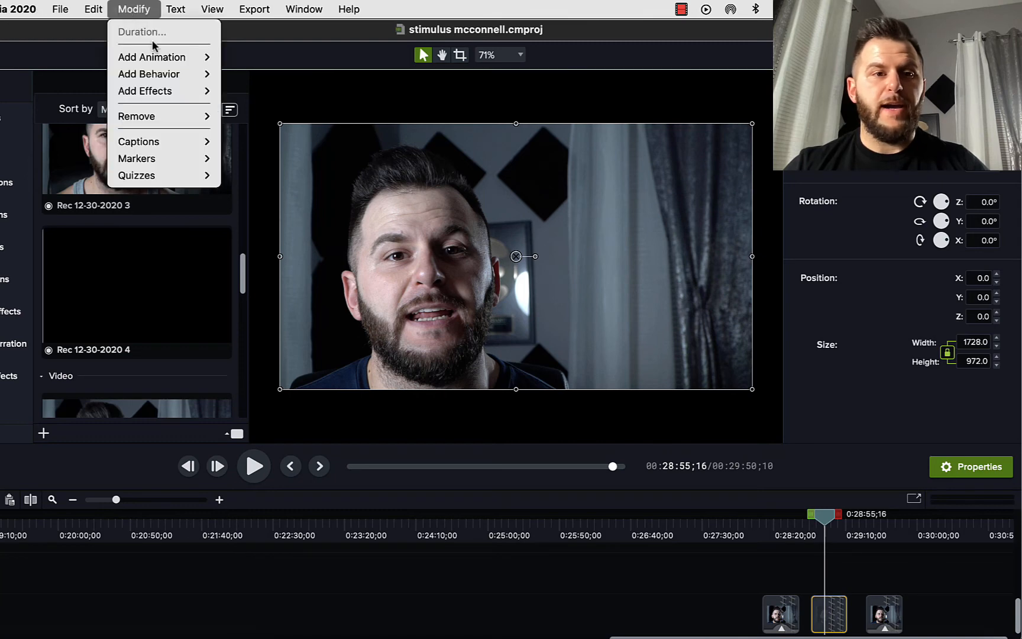
mouse_move(171, 91)
mouse_move(262, 98)
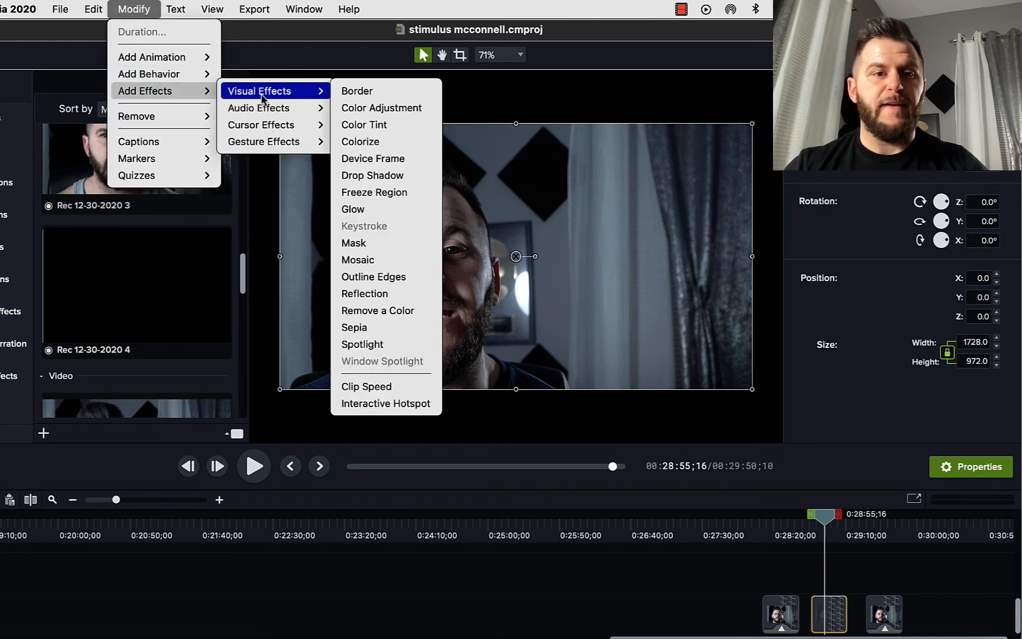
left_click(388, 108)
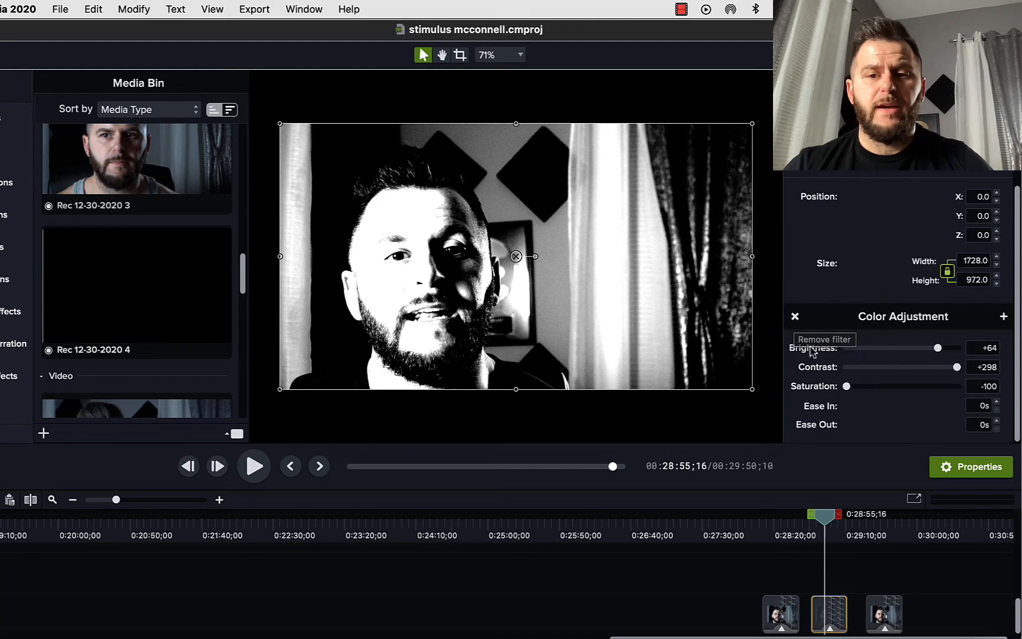
left_click(795, 317)
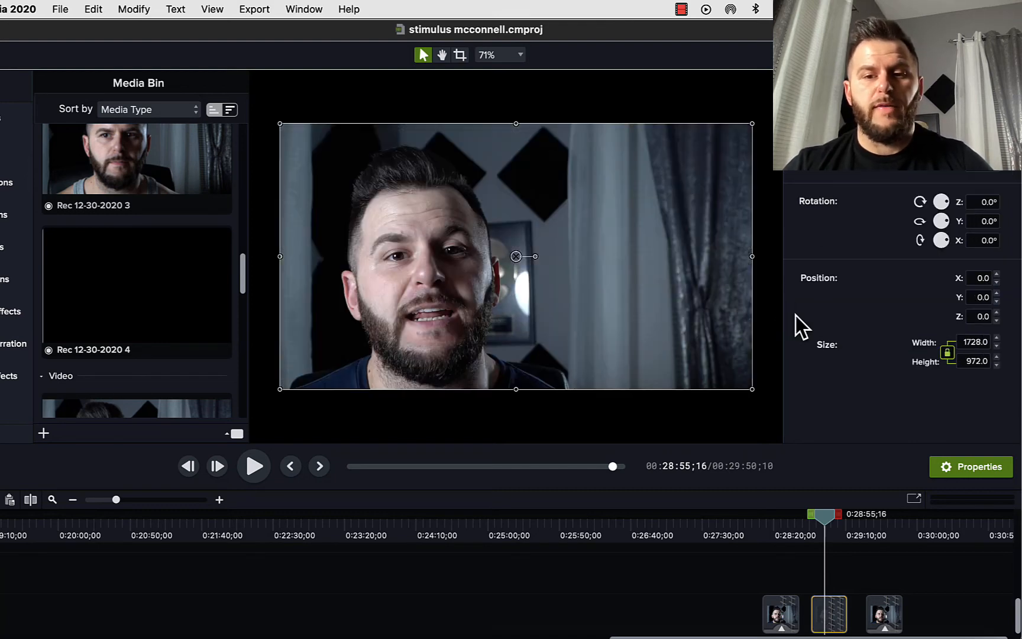
Step: Clear the clip selection and compare frames of the color-adjusted first clip with frames of the last clip
left_click(772, 520)
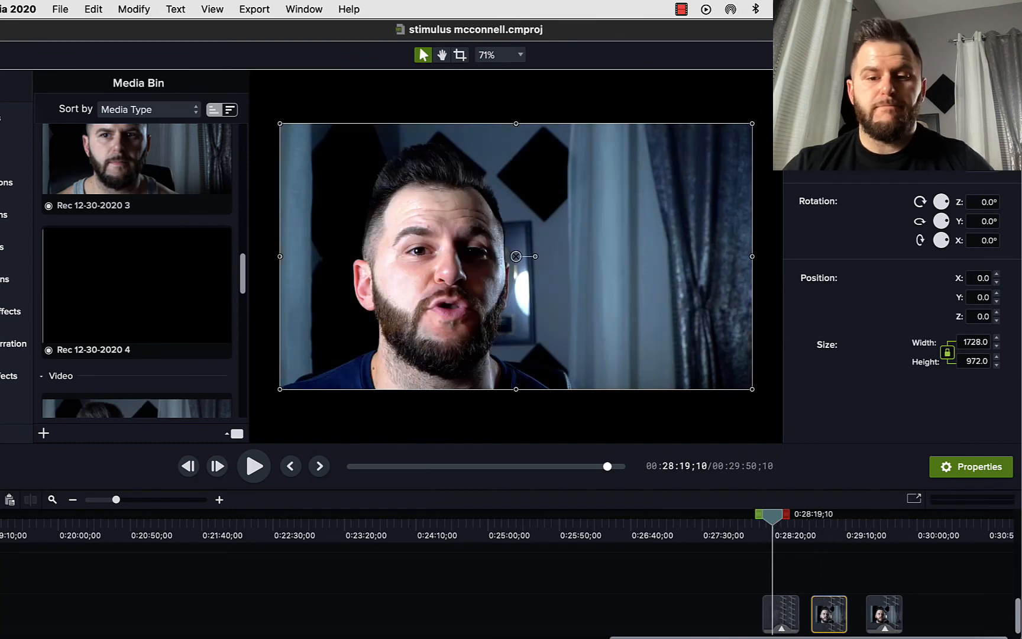
left_click_drag(770, 519, 778, 523)
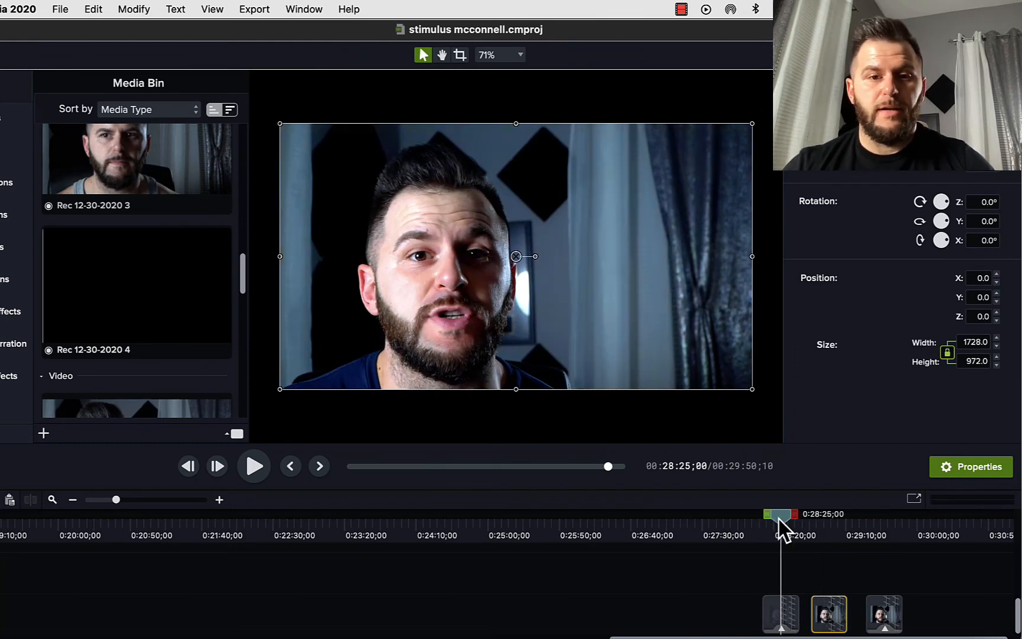
left_click(759, 219)
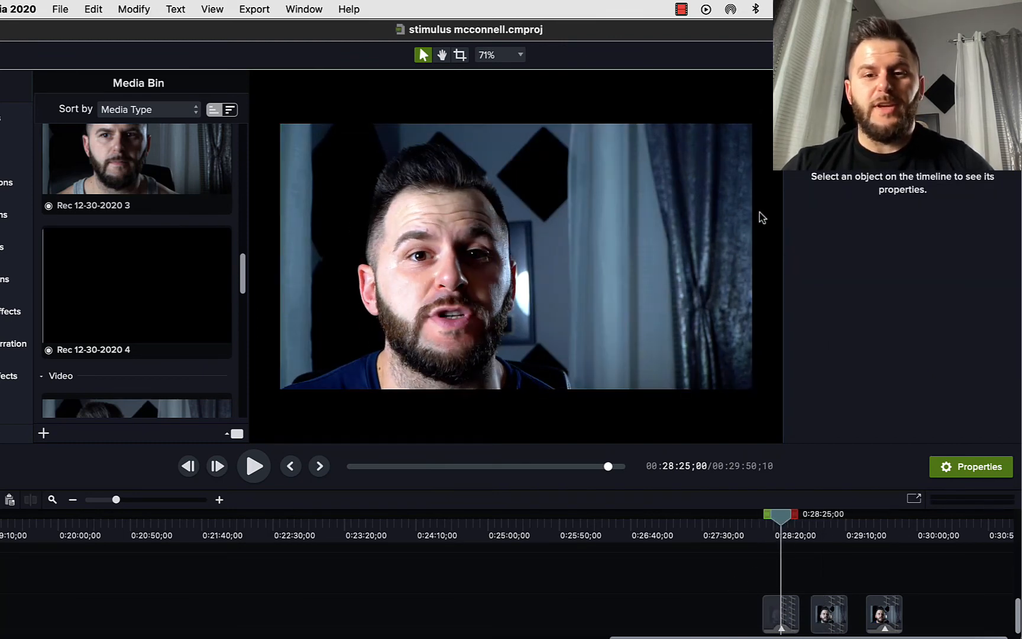
left_click(829, 614)
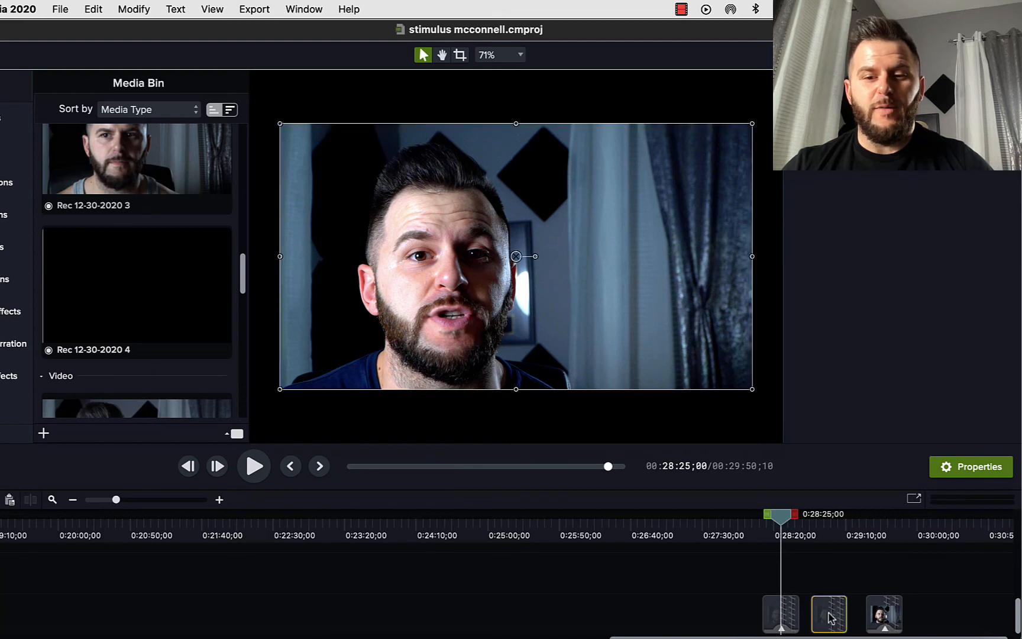
left_click(762, 203)
left_click(885, 524)
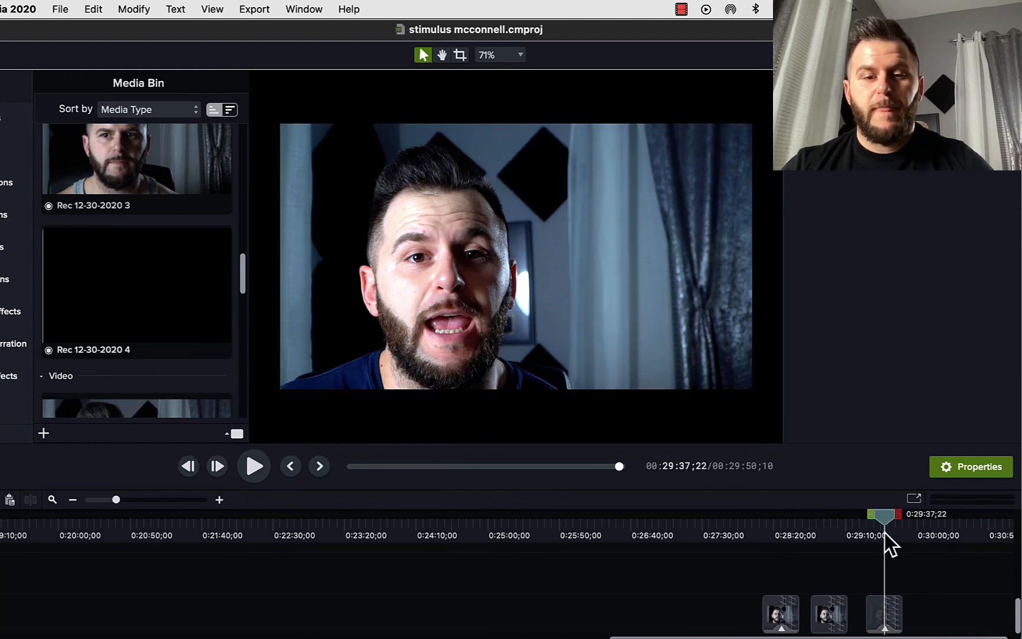
left_click(771, 530)
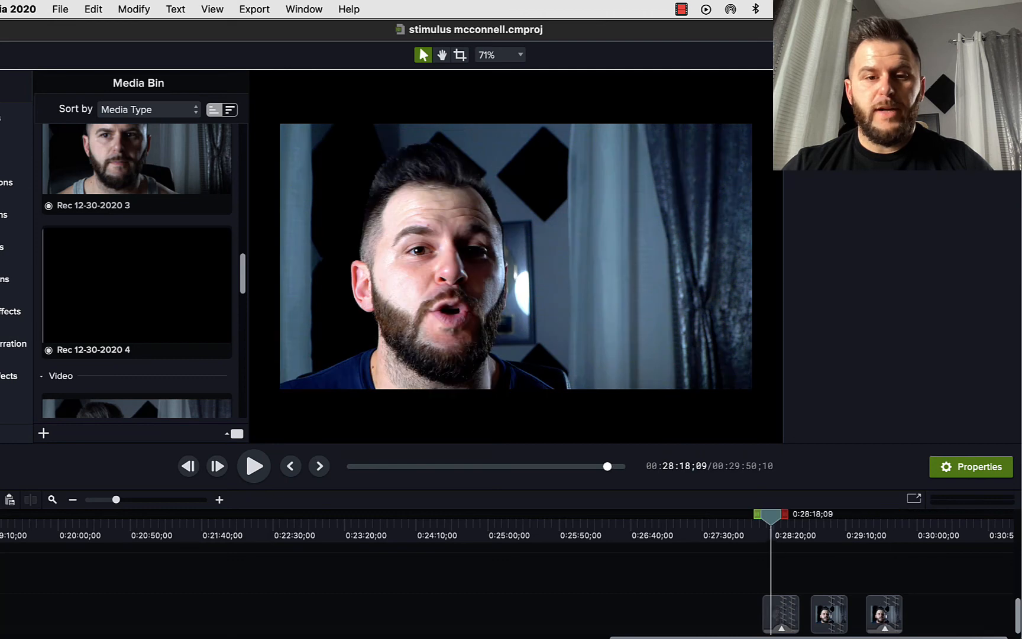
left_click(884, 526)
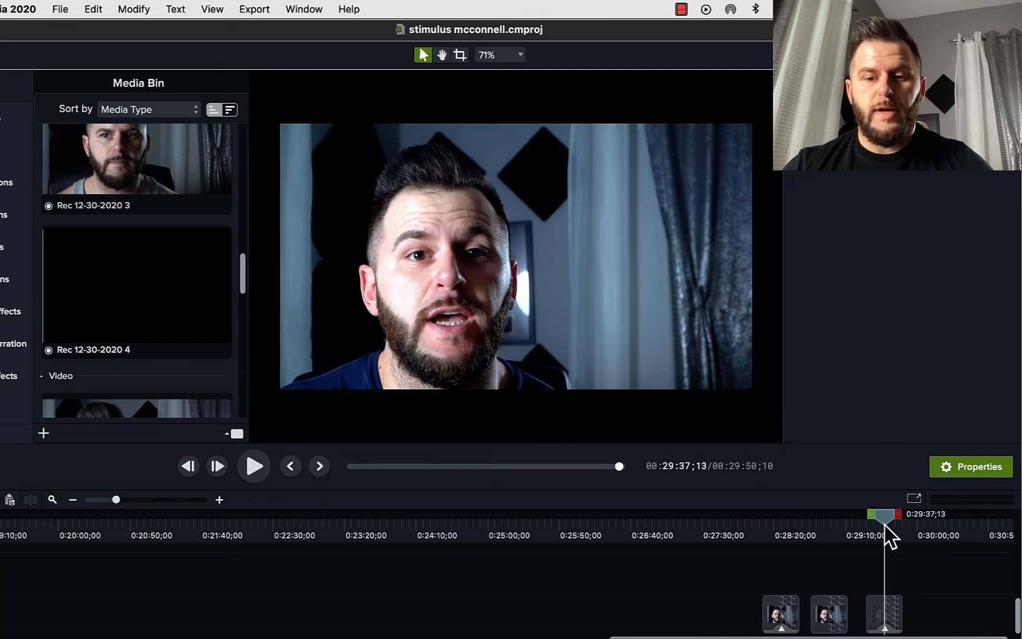
Step: Examine the last clip's Color Adjustment values and compare its frames with those of the first clip
left_click(884, 613)
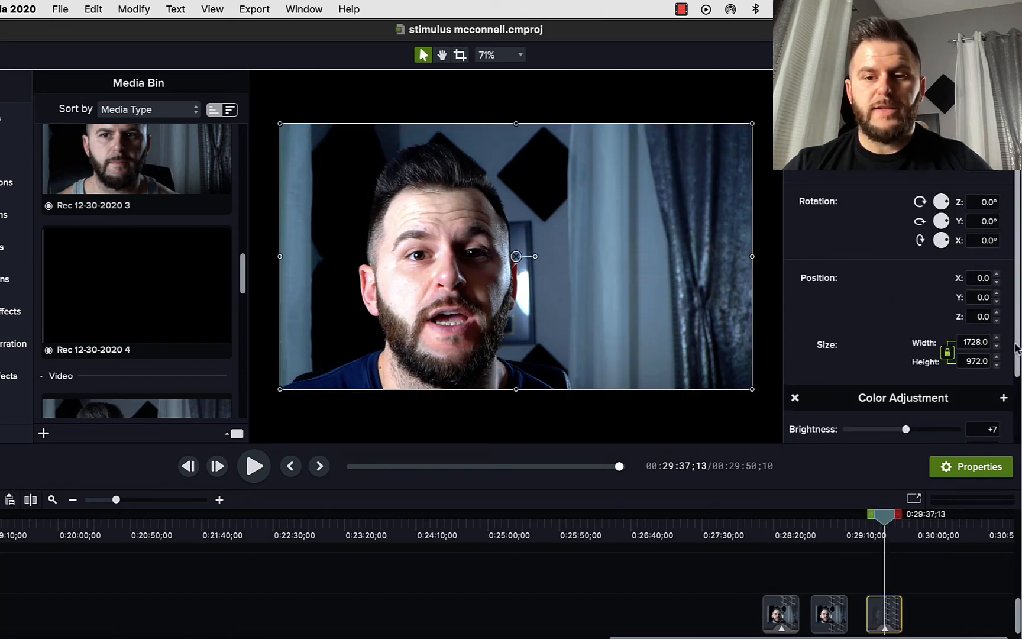
left_click_drag(1018, 349, 1019, 416)
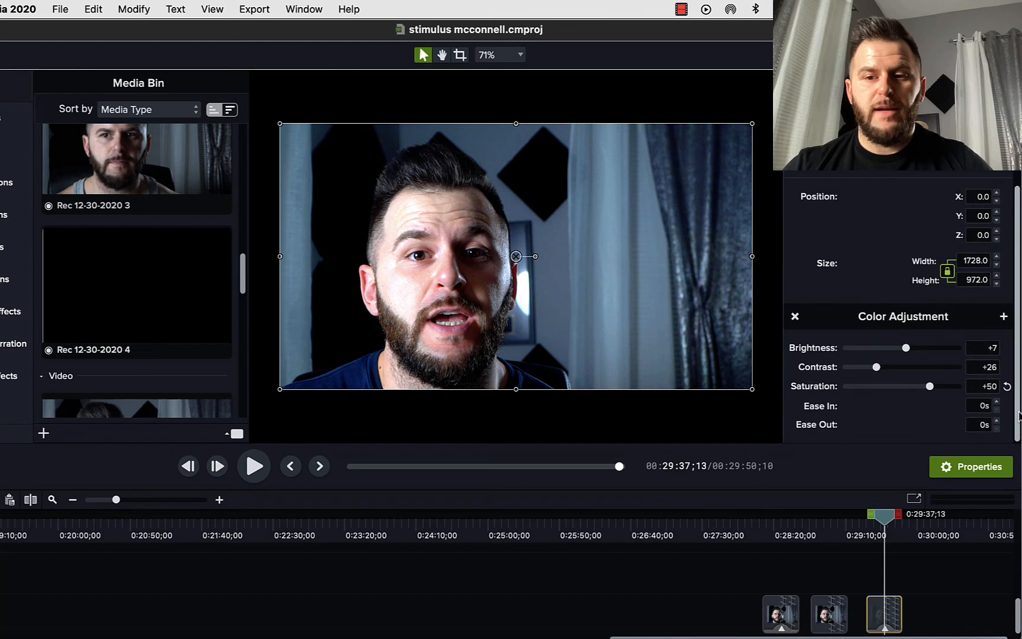
left_click(776, 532)
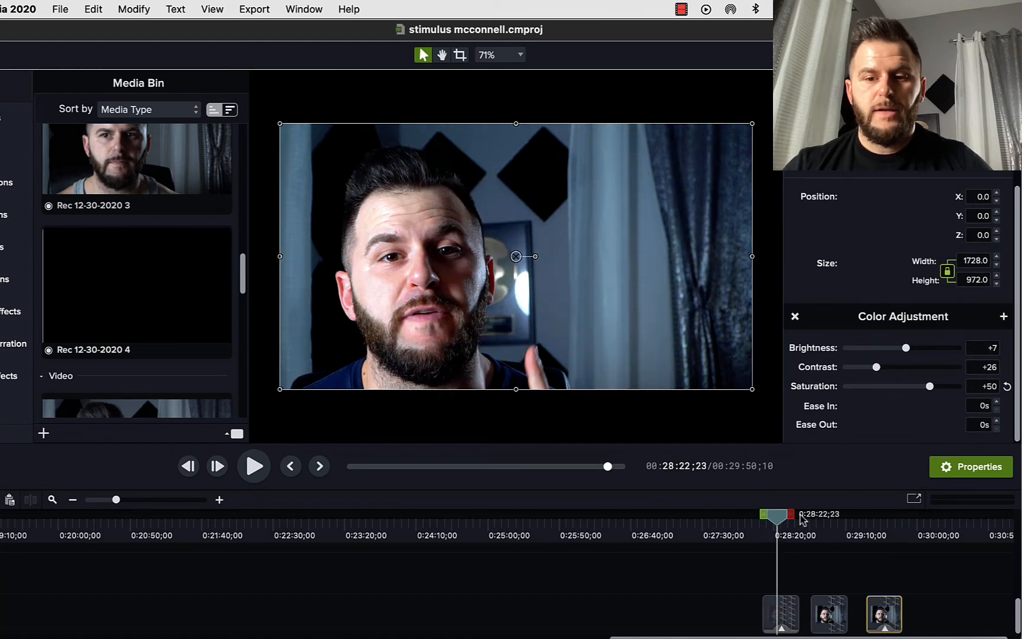
left_click(887, 533)
left_click(777, 533)
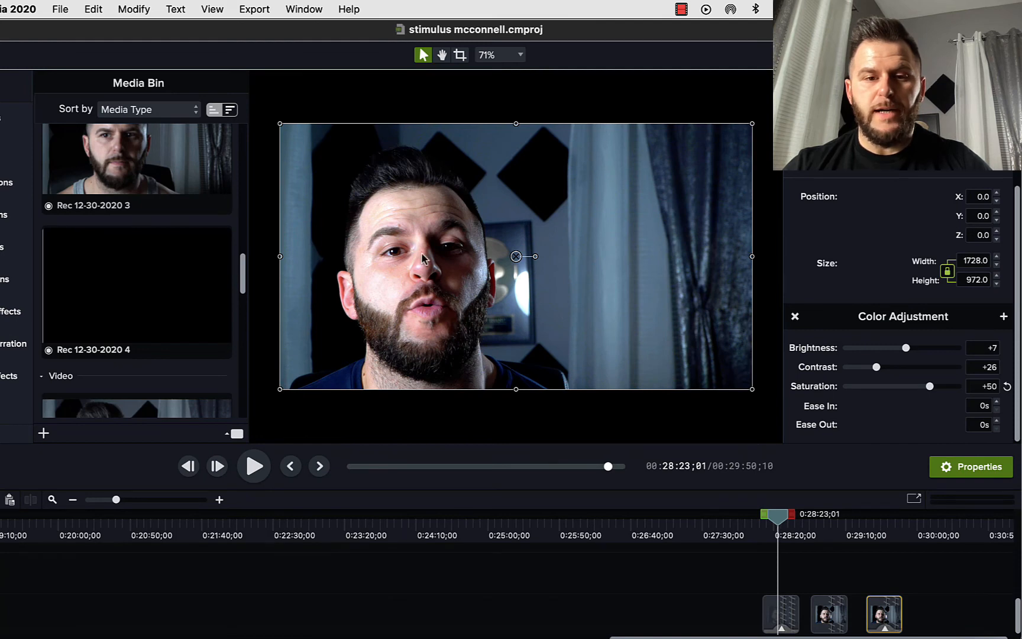
left_click(884, 530)
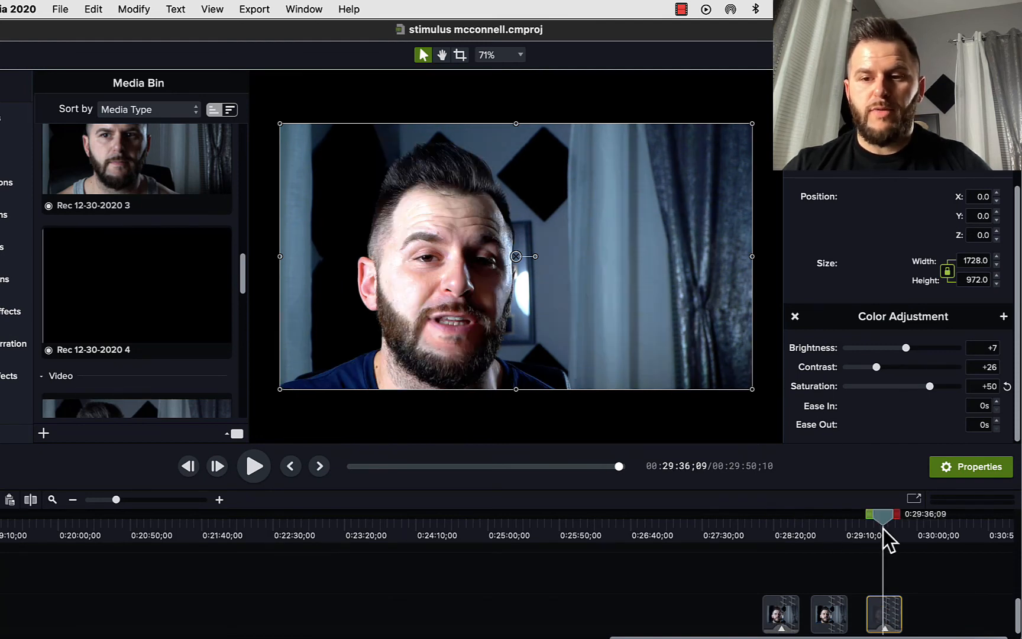
Step: Compare the uncorrected middle clip with the last clip and review the last clip's Color Adjustment settings
left_click(829, 536)
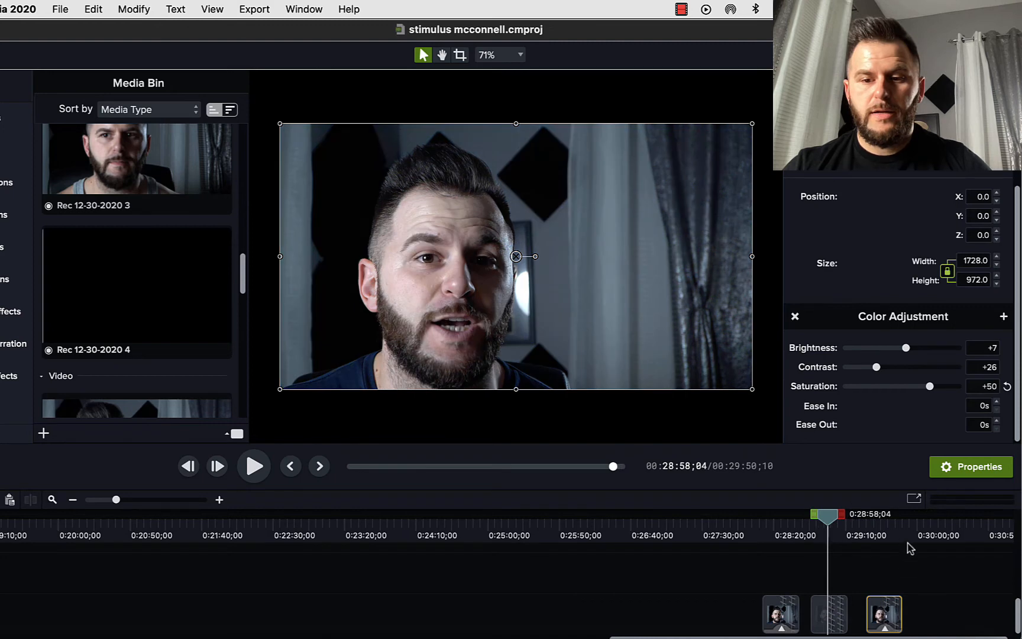
left_click_drag(828, 518, 882, 518)
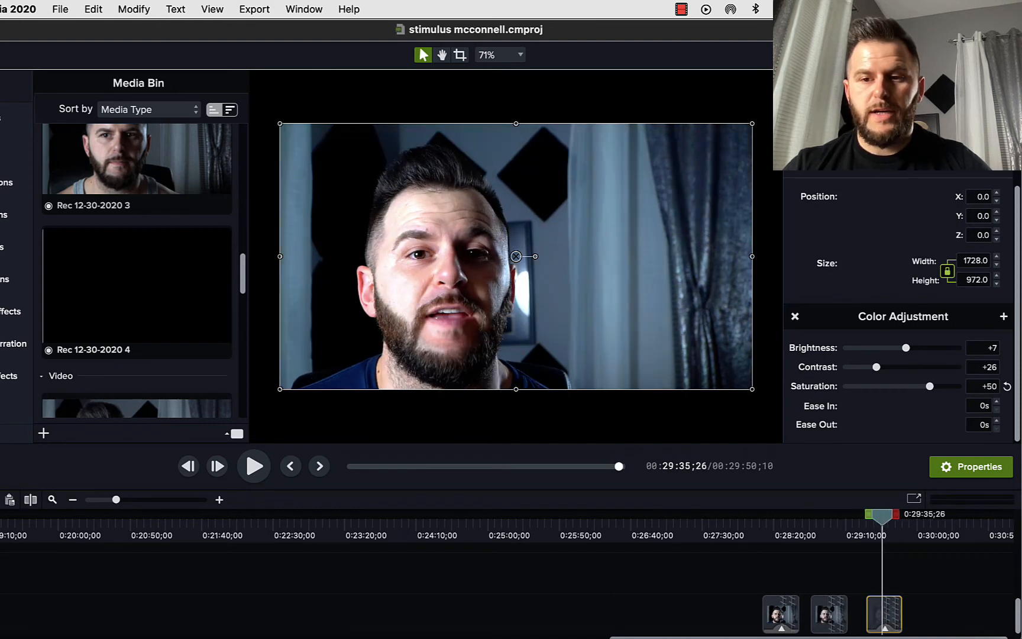
double_click(884, 616)
scroll(899, 308, "up", 3)
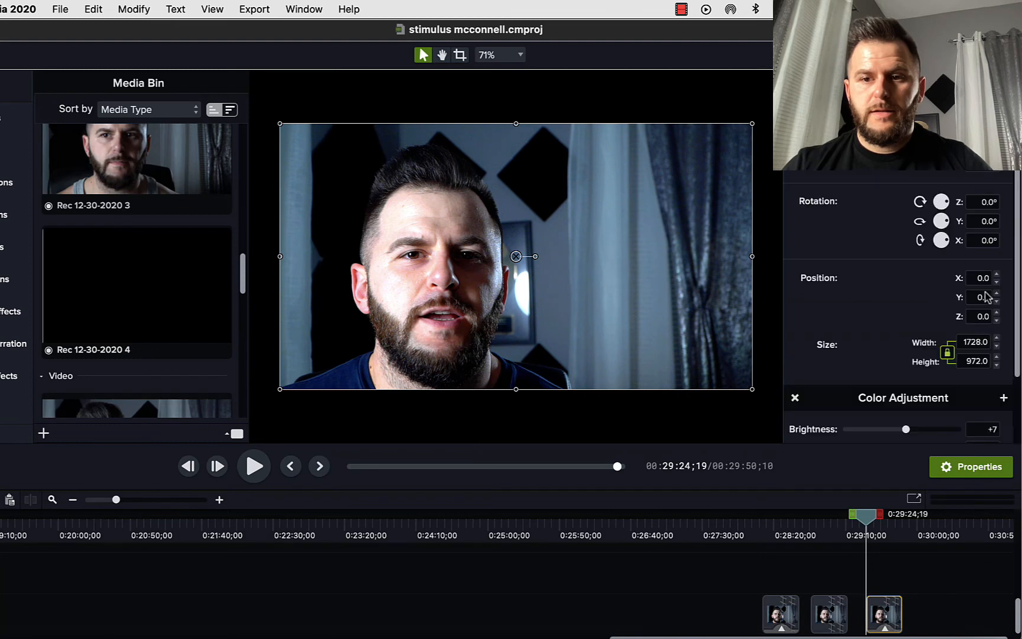
scroll(985, 298, "down", 3)
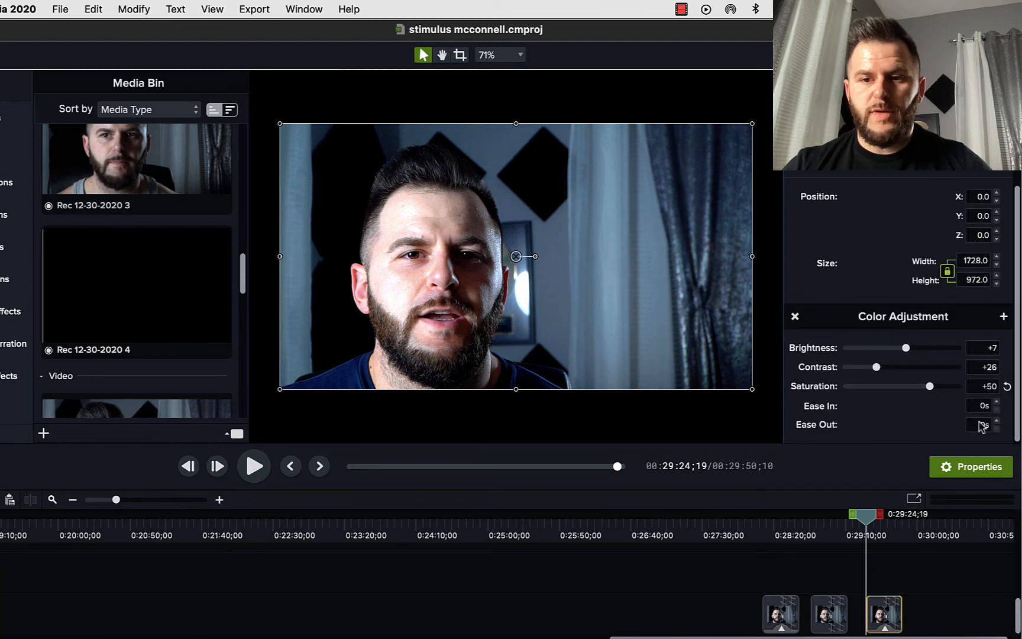
Step: Check the first clip's brightness, contrast and saturation values against the last clip's Color Adjustment values
left_click(780, 613)
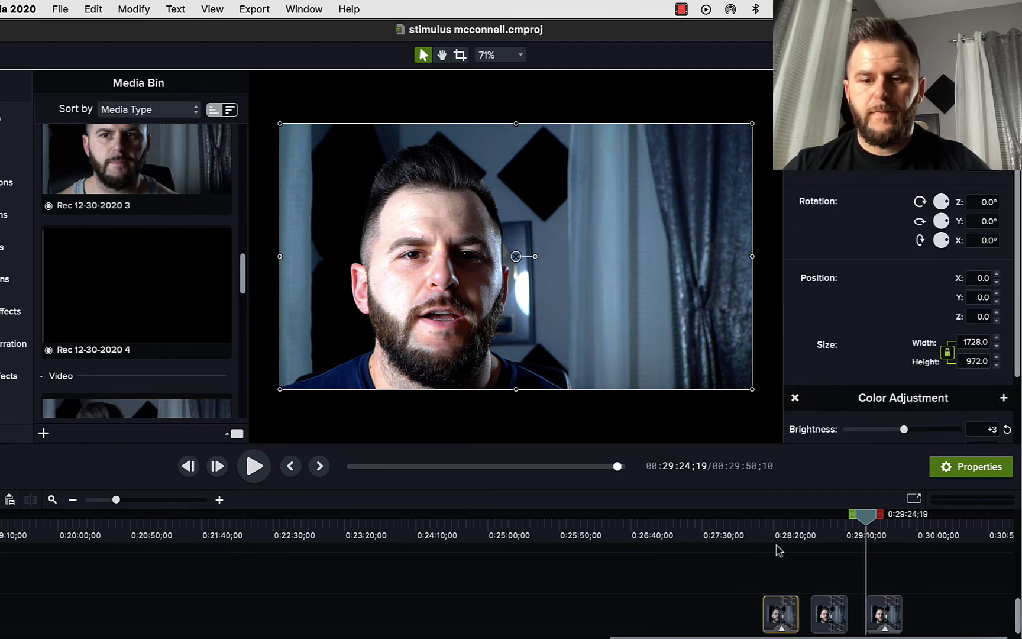
left_click(776, 540)
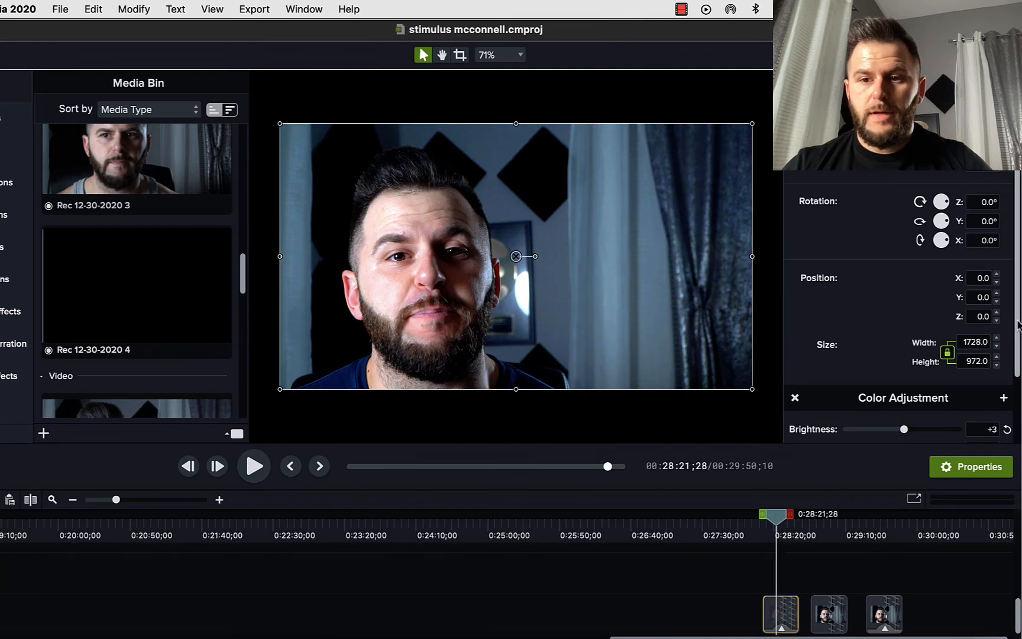
scroll(1006, 355, "down", 3)
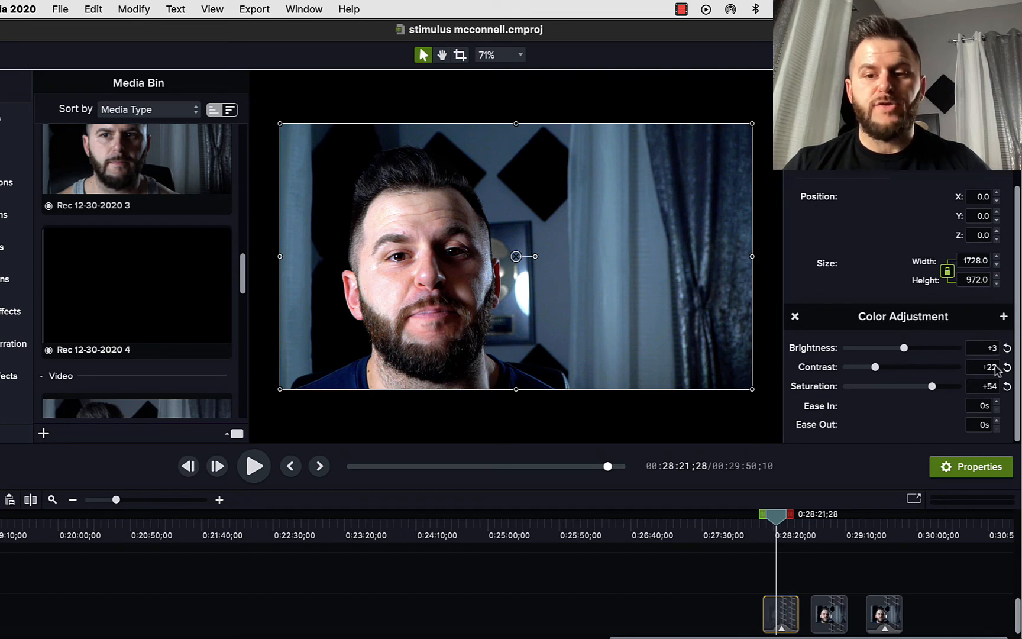
left_click(881, 536)
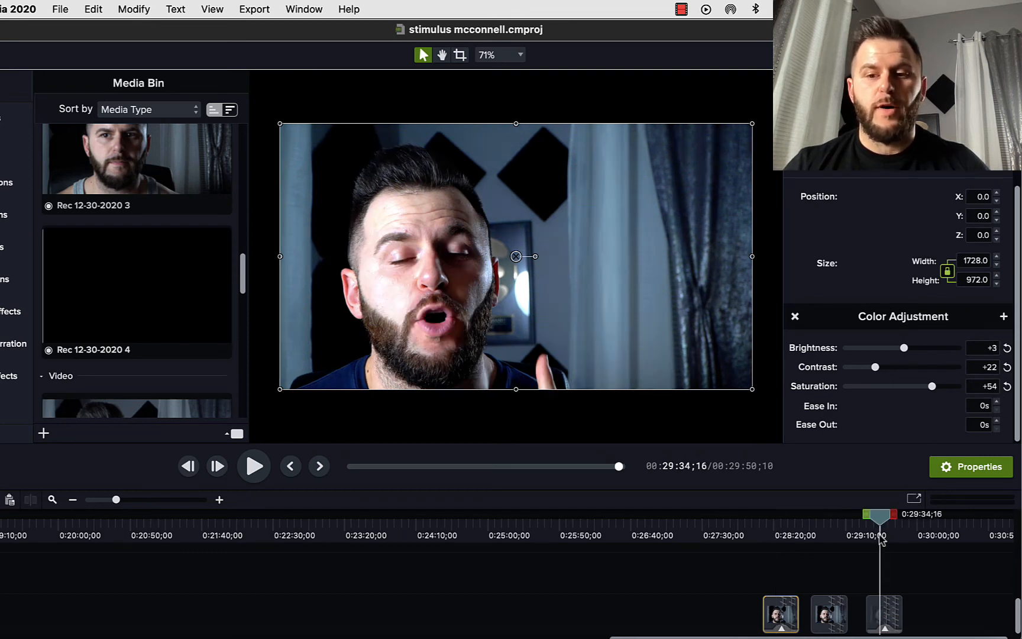
left_click(888, 603)
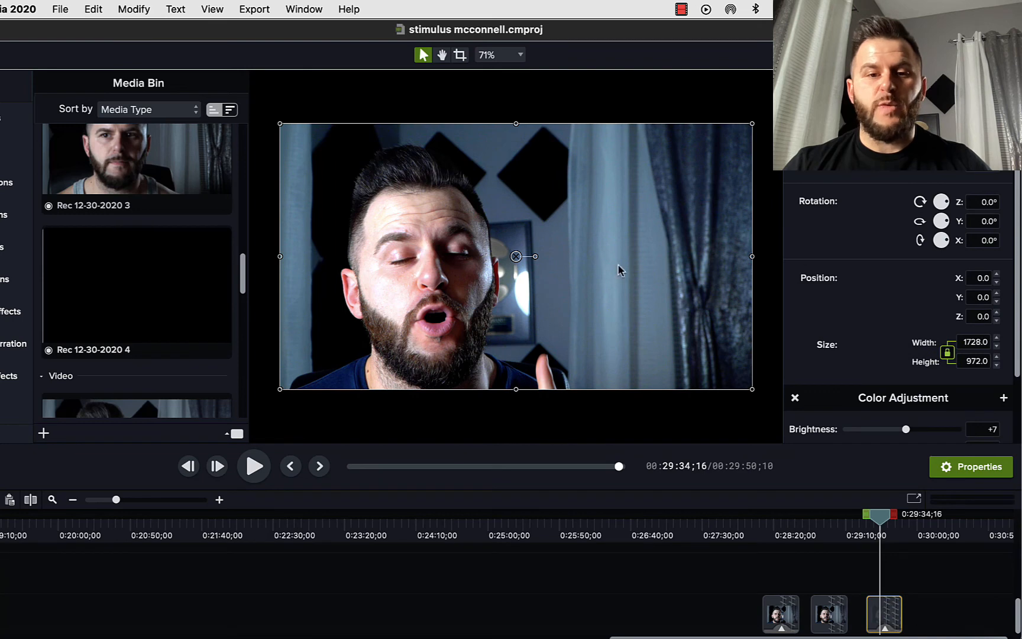
scroll(1018, 371, "down", 2)
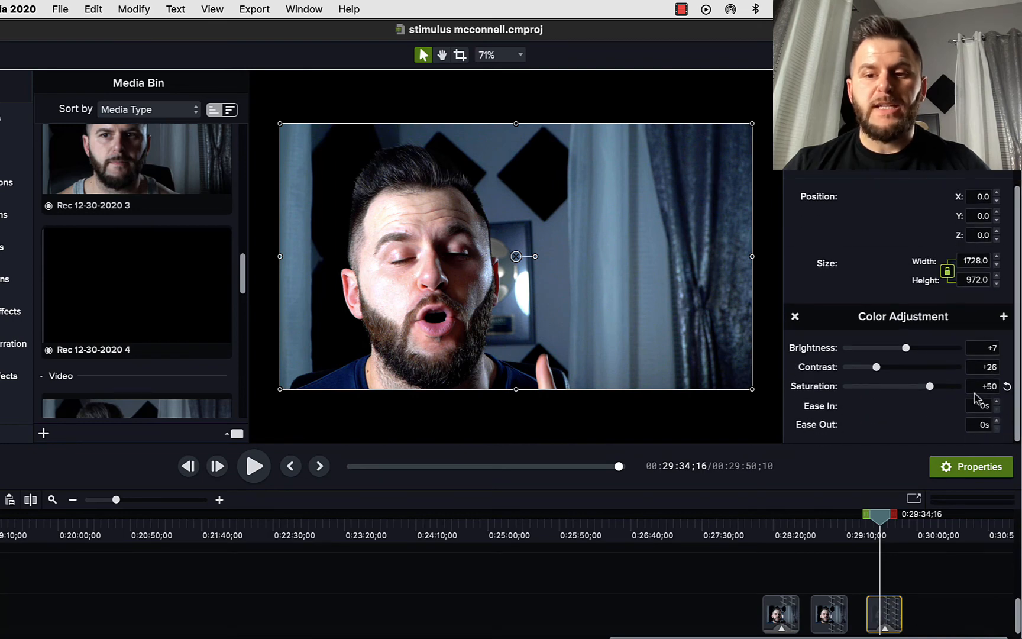
Step: Play a short stretch of the uncorrected middle clip and of the last clip to compare their colors in motion
left_click(816, 536)
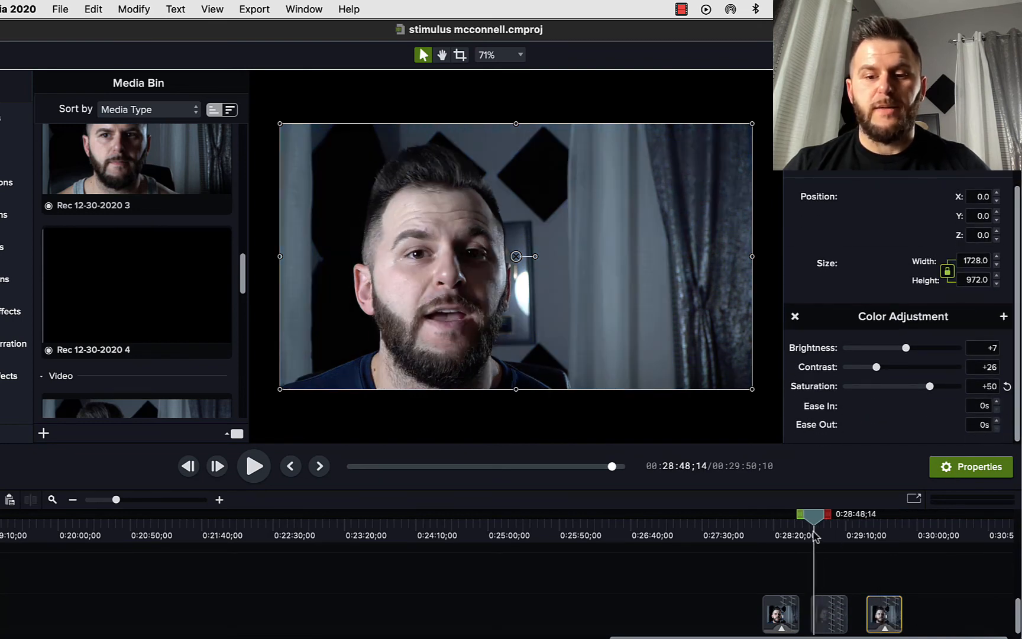
left_click(253, 466)
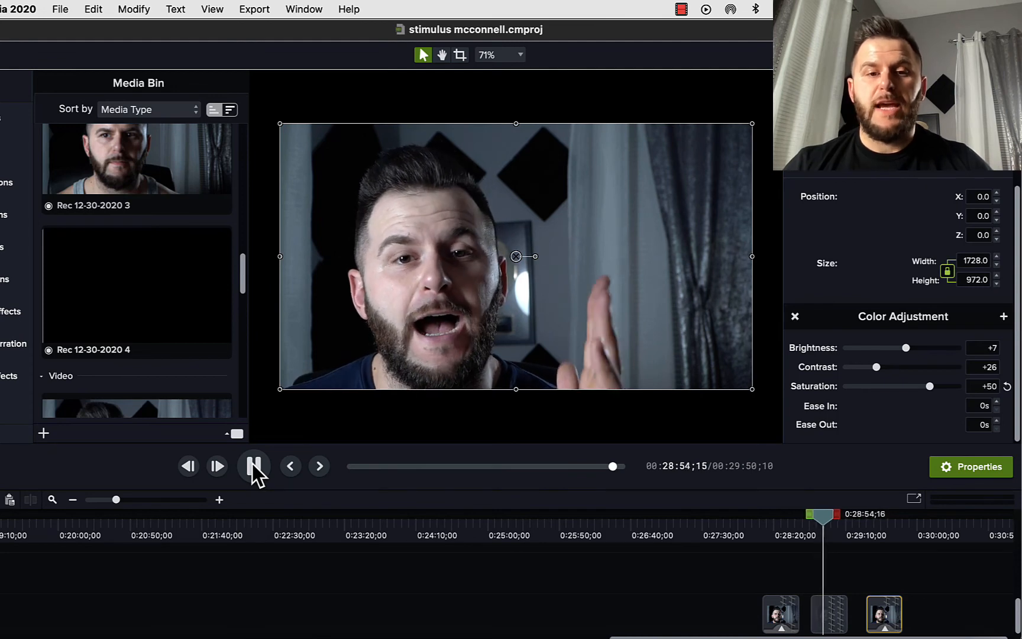
left_click(254, 466)
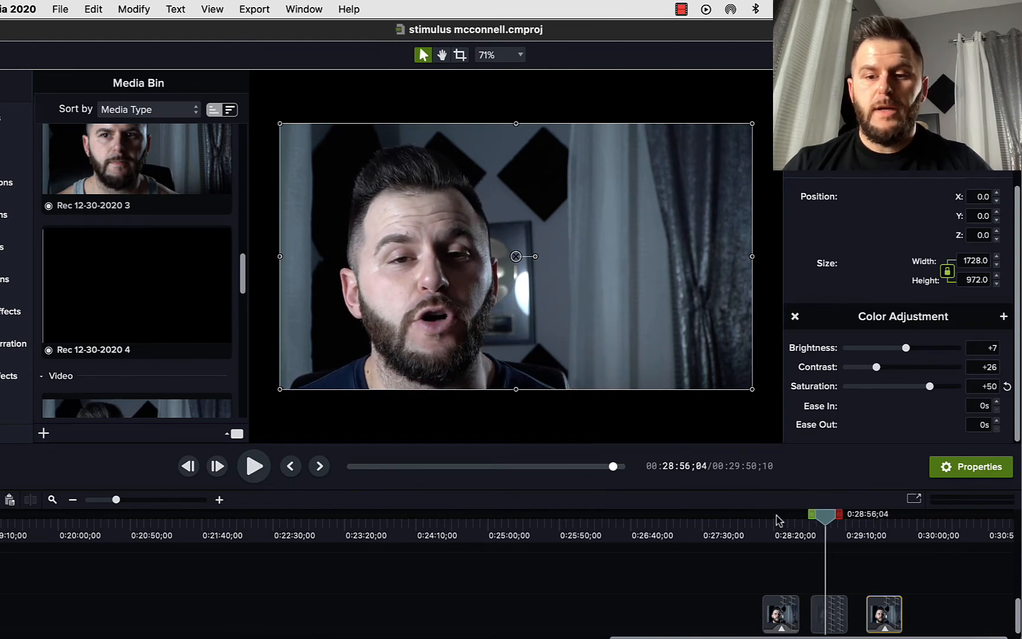
left_click(875, 535)
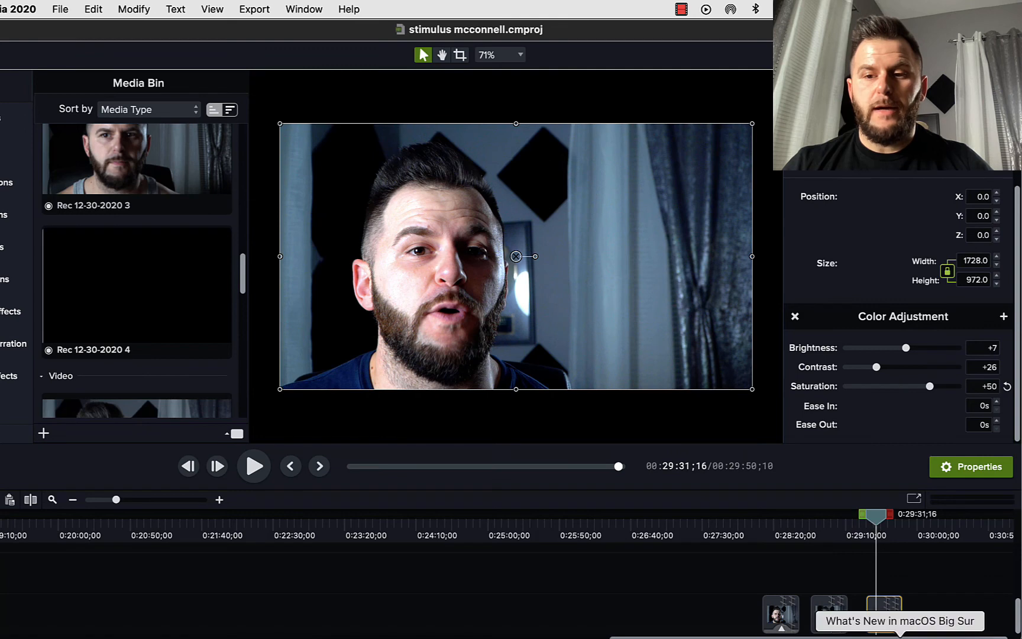
left_click_drag(881, 521, 870, 521)
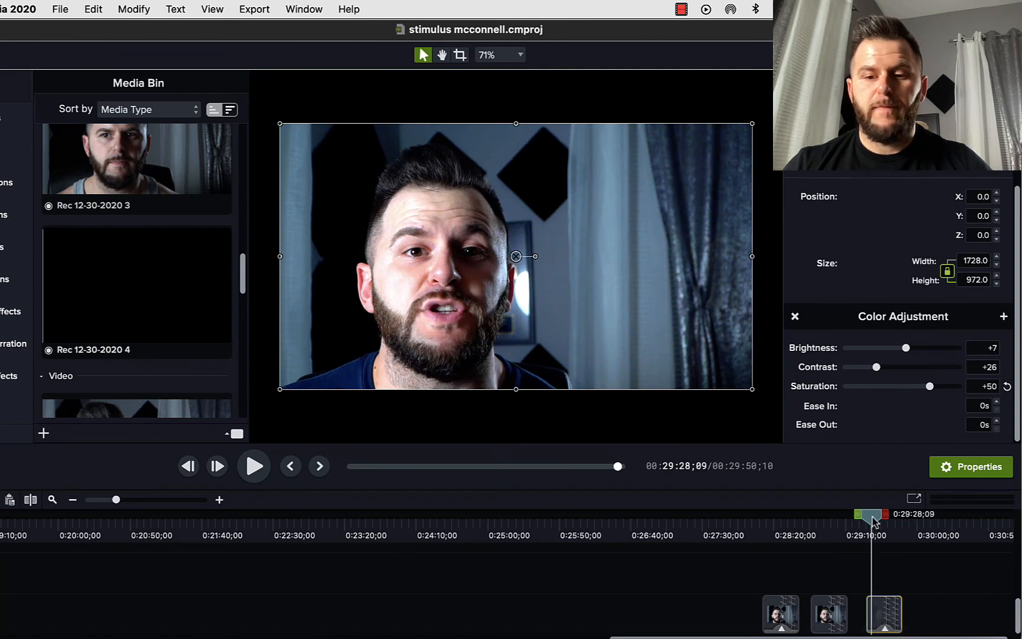
left_click(255, 466)
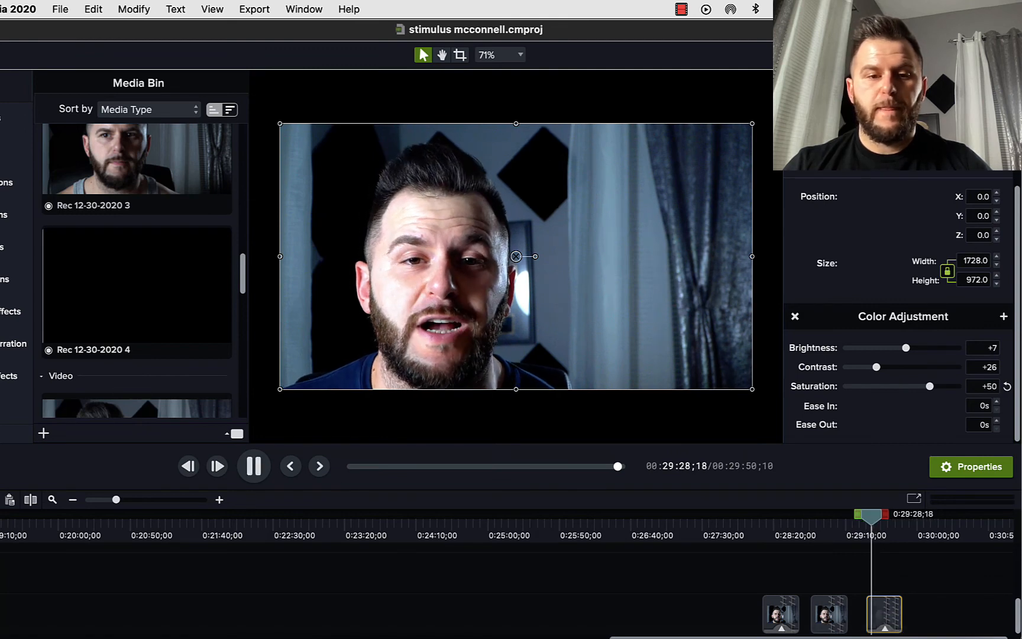
left_click(253, 468)
Step: Select the first clip, review its Color Adjustment values and play a few seconds from near its start
left_click(768, 530)
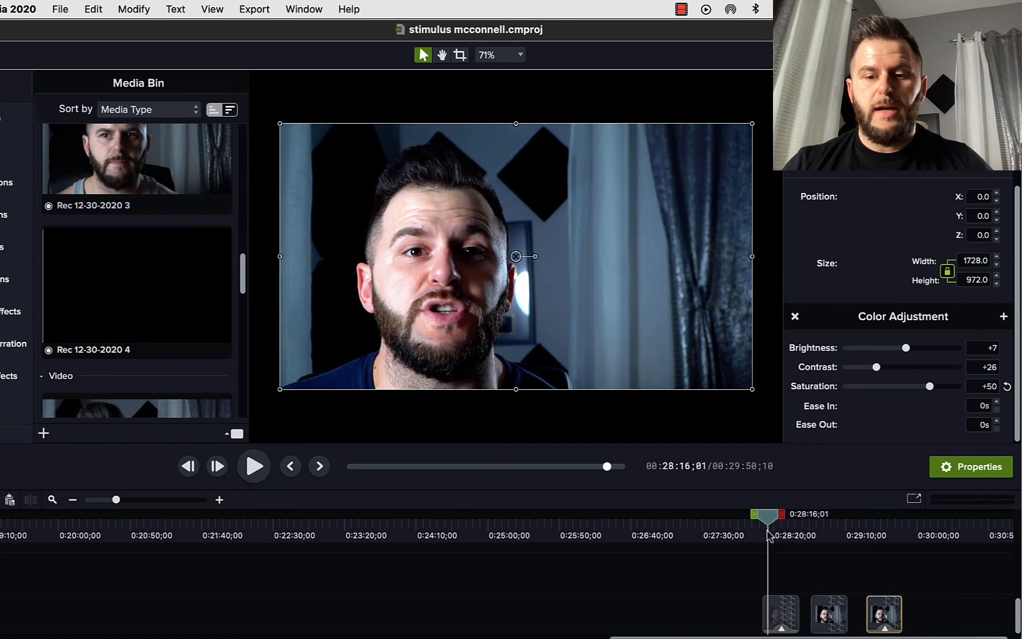
left_click(779, 612)
left_click(764, 520)
left_click_drag(765, 519, 763, 520)
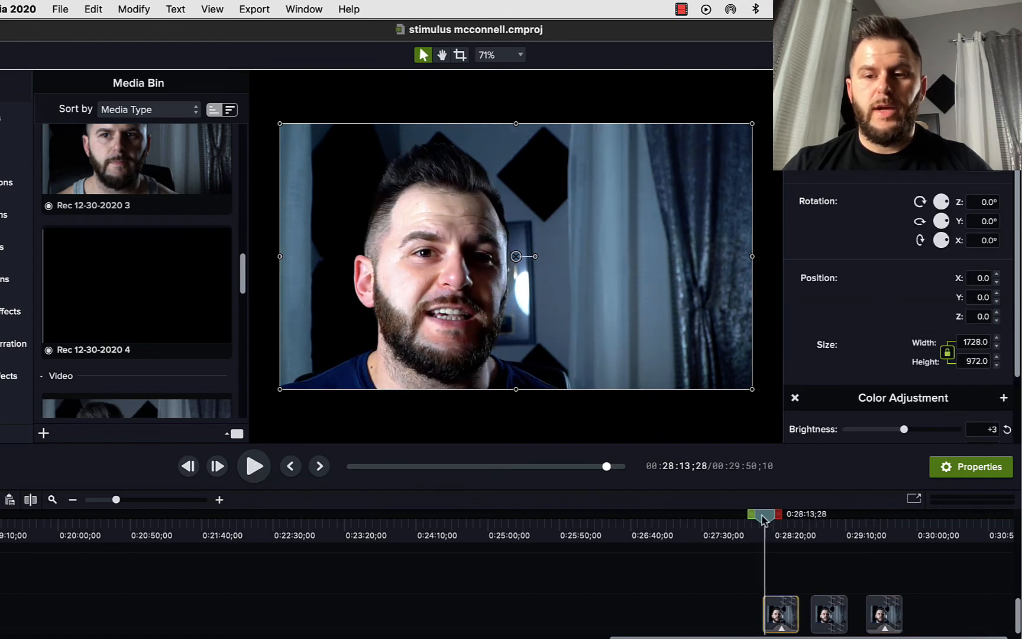
scroll(1017, 384, "down", 3)
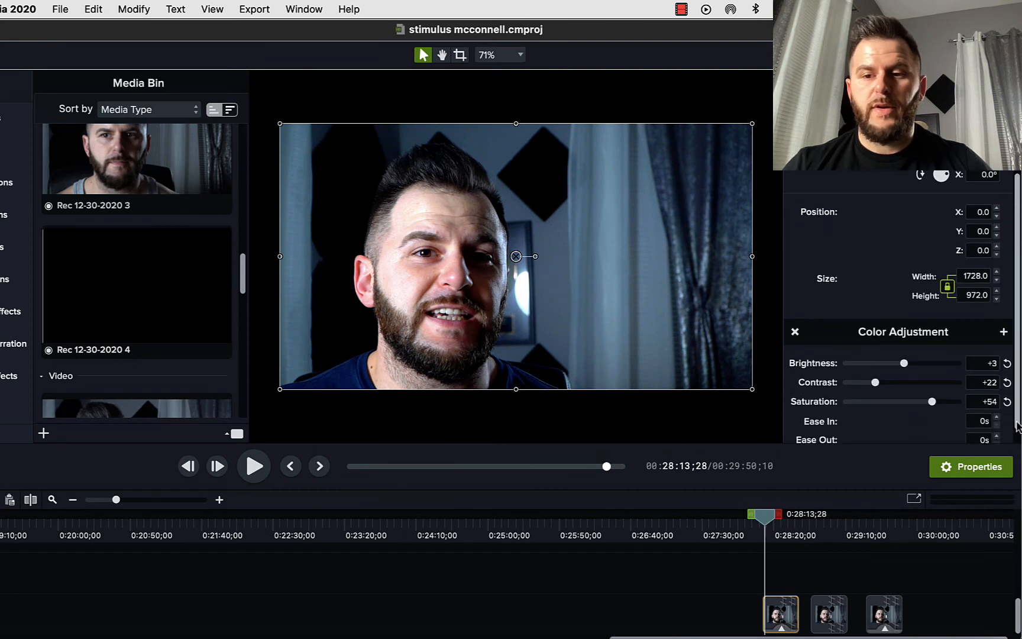
left_click(255, 467)
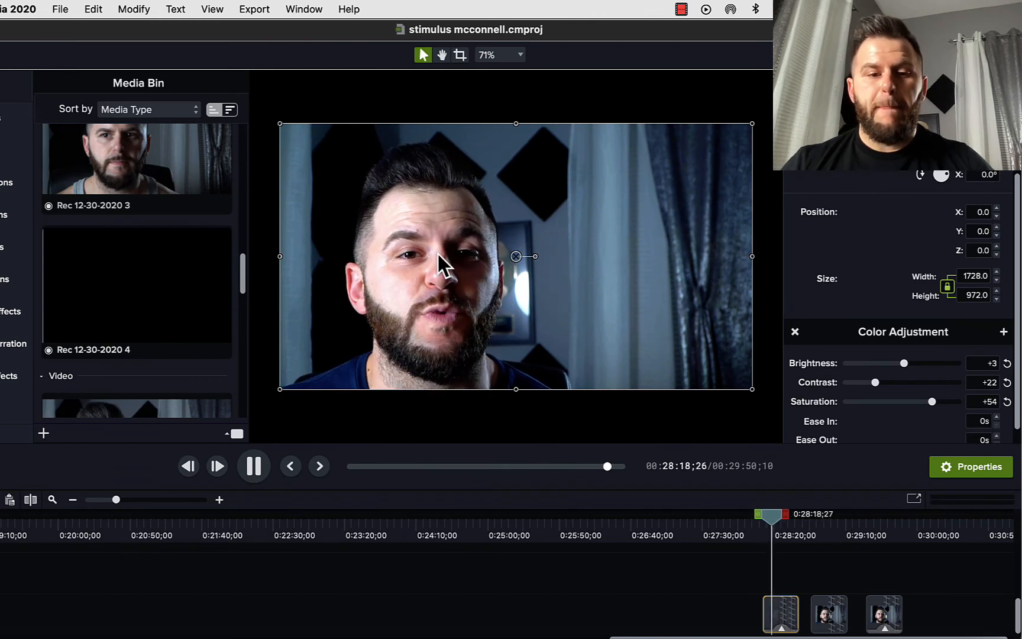
left_click(254, 466)
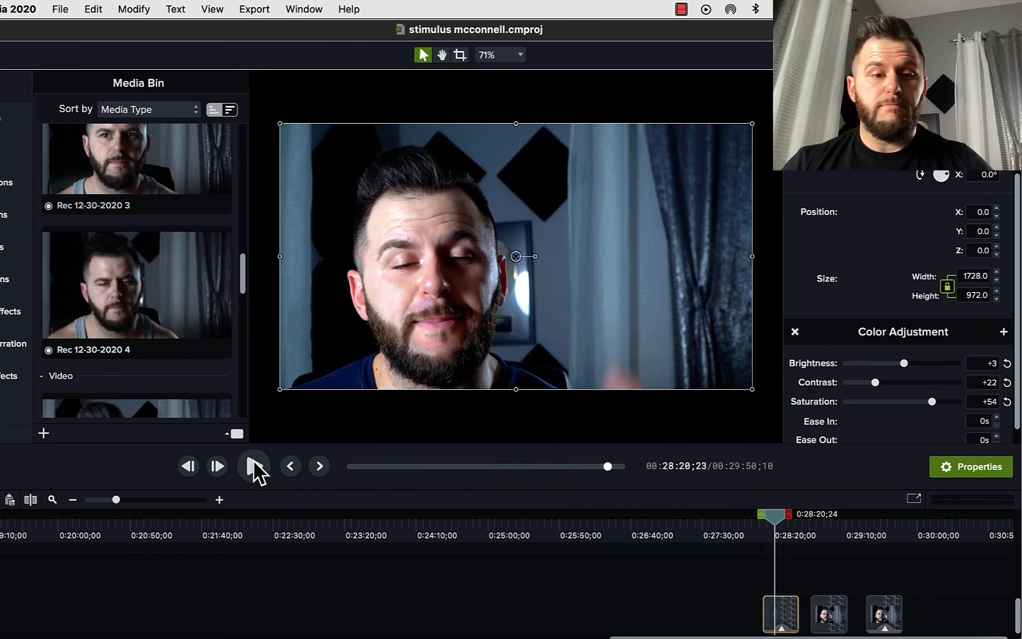